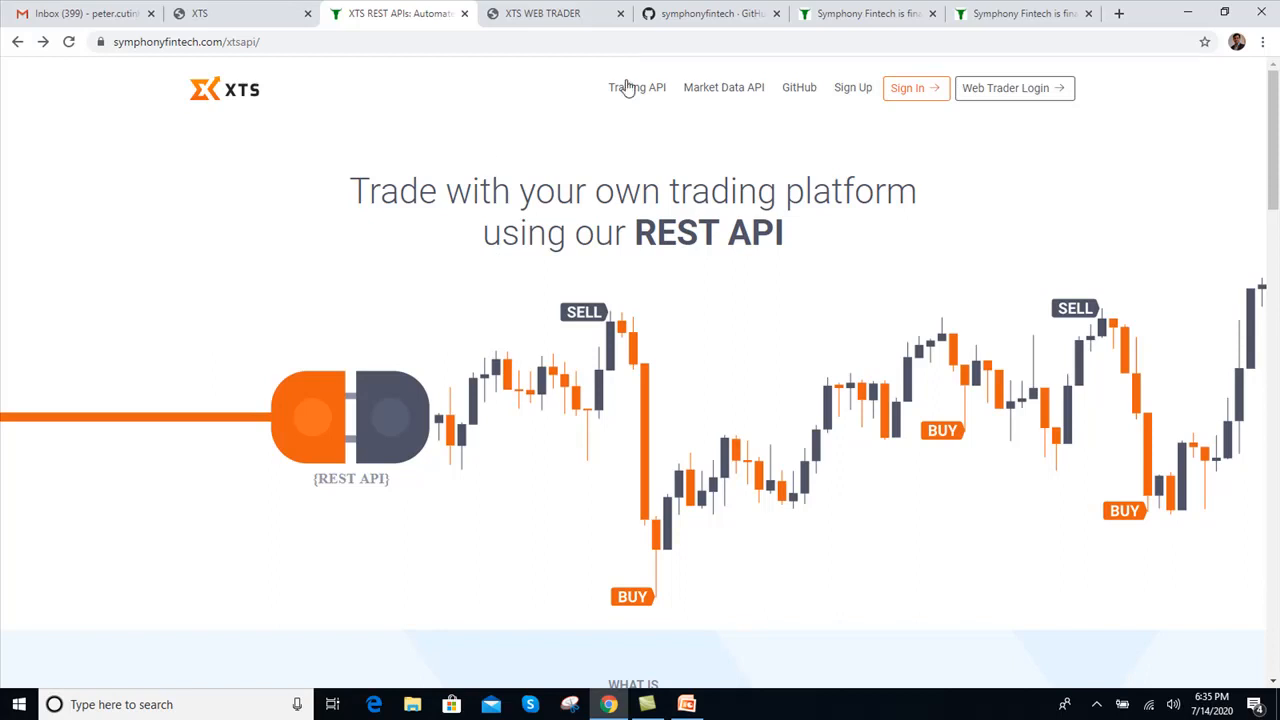
View the XTS Interactive API (2.0) documentation and the XTS Market API (2.0) documentation
{"action": "left_click", "coordinate": [1010, 13]}
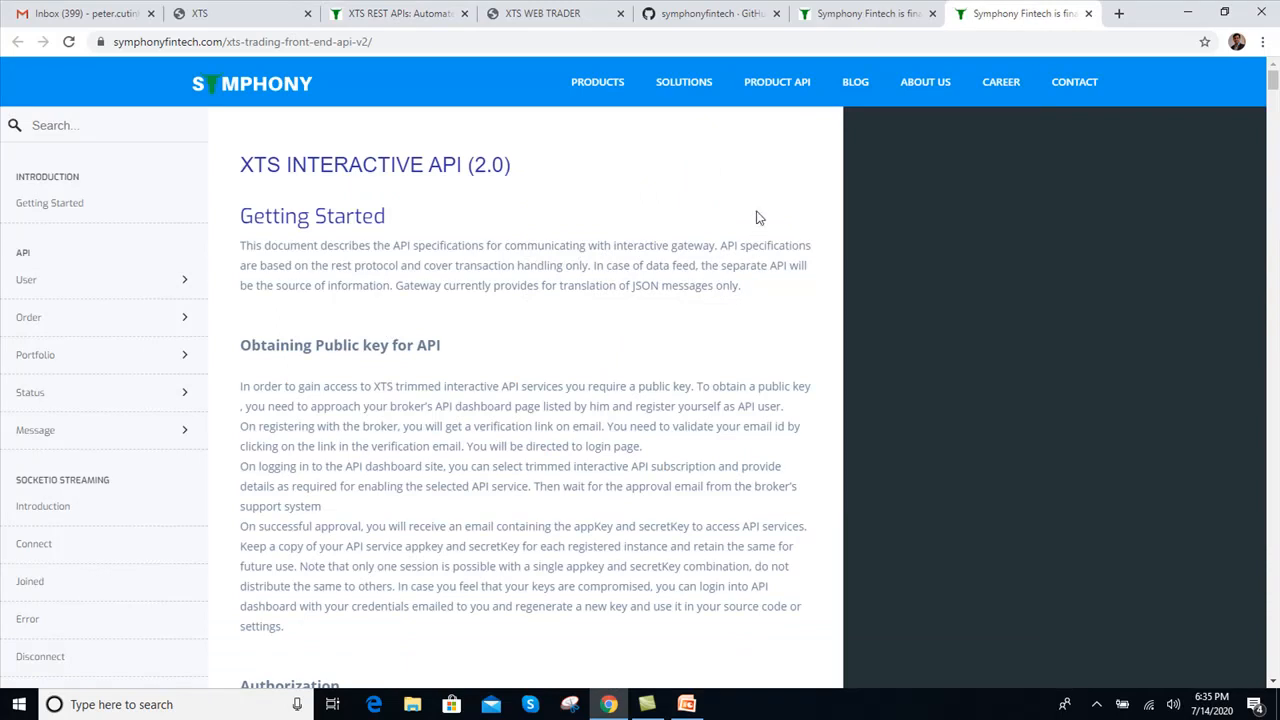
{"action": "left_click", "coordinate": [216, 44]}
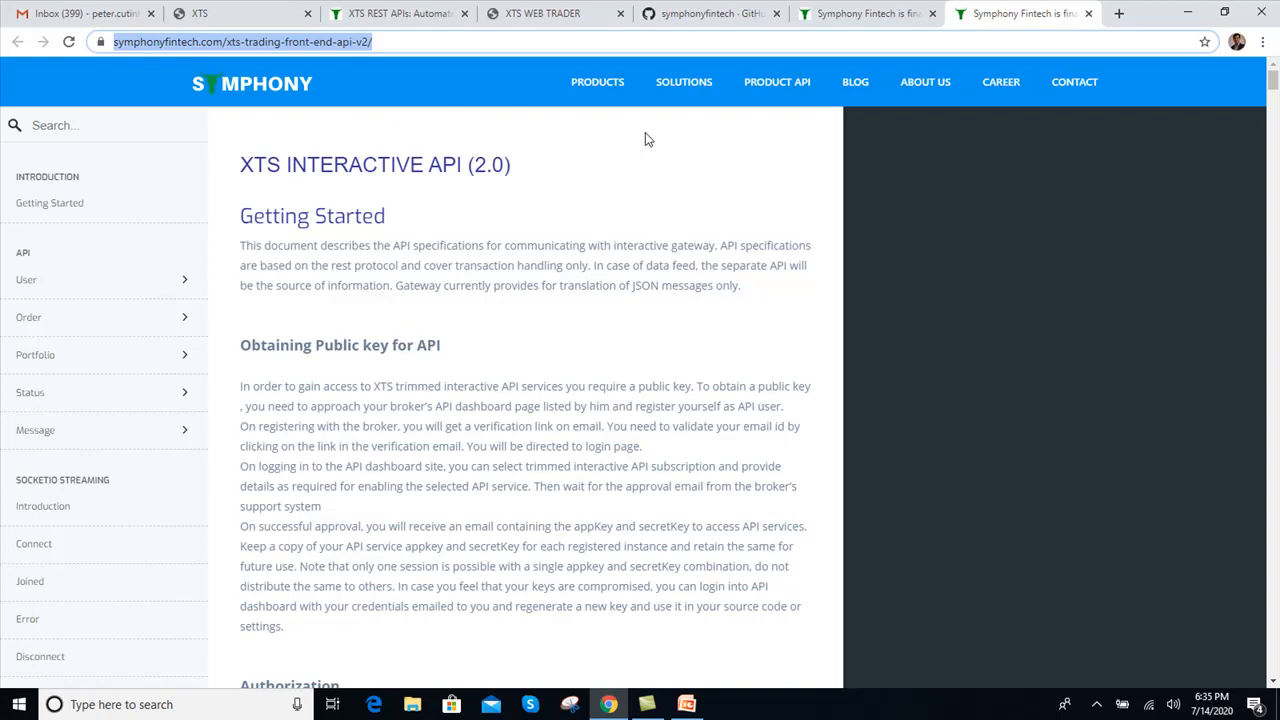
{"action": "mouse_move", "coordinate": [795, 90]}
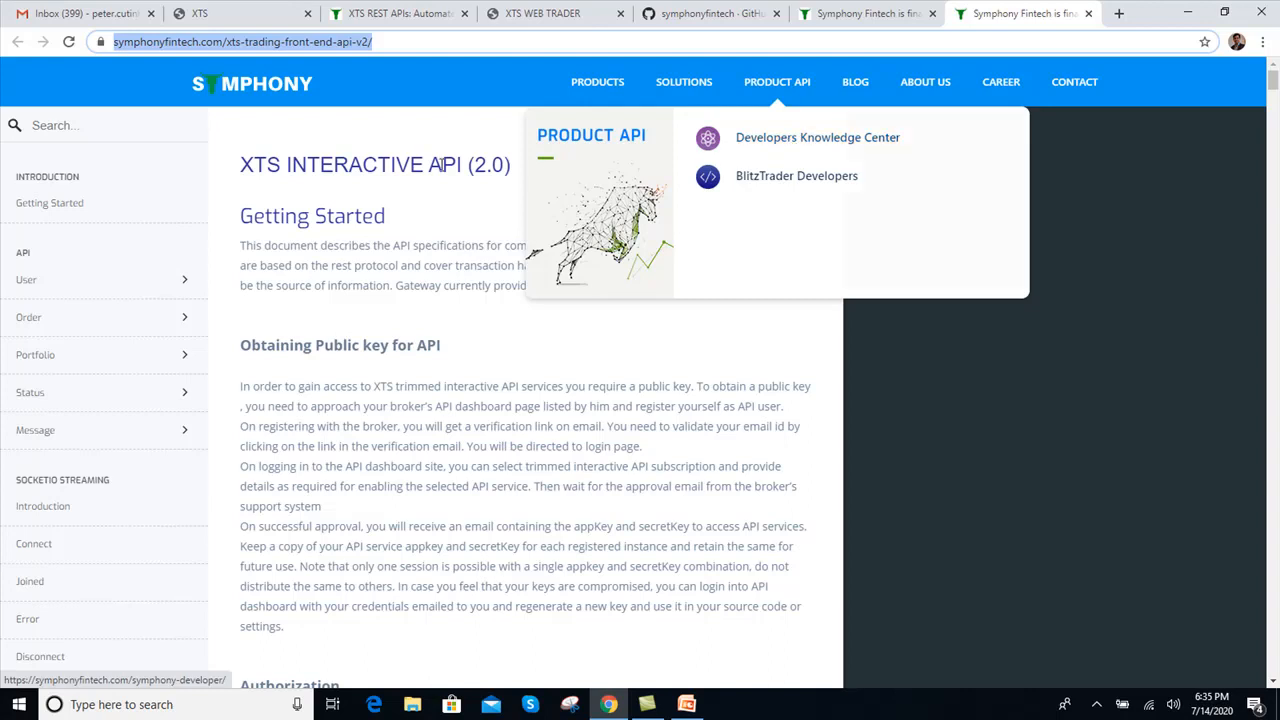
{"action": "left_click", "coordinate": [410, 13]}
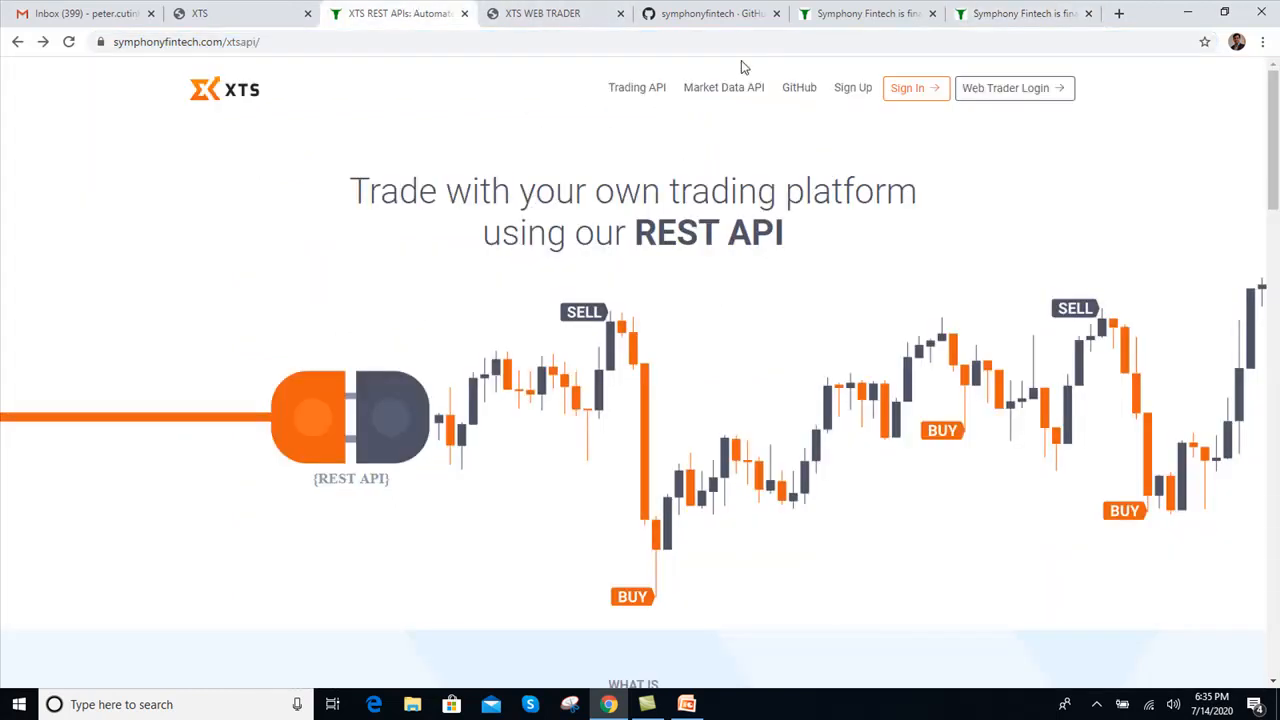
{"action": "left_click", "coordinate": [723, 90]}
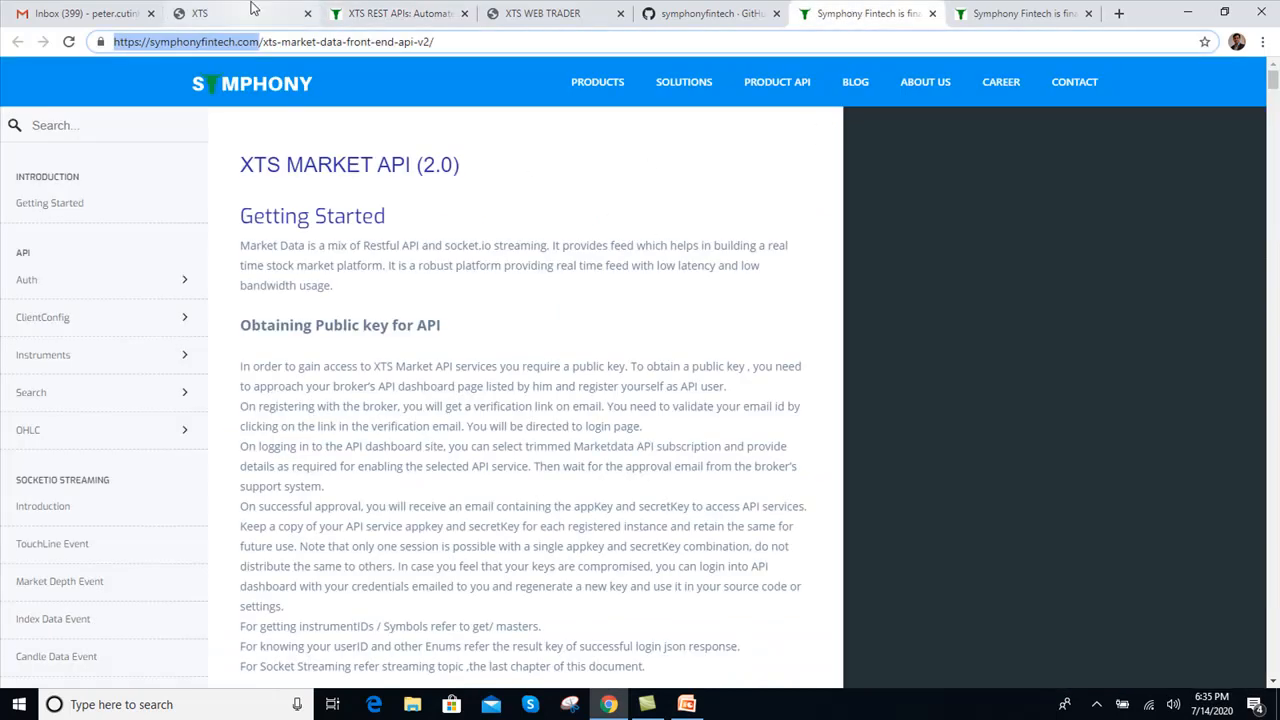
Review the XTS REST API landing page, covering the two API types, how they work, developer portal sign-up and the fintech partners
{"action": "left_click", "coordinate": [386, 7]}
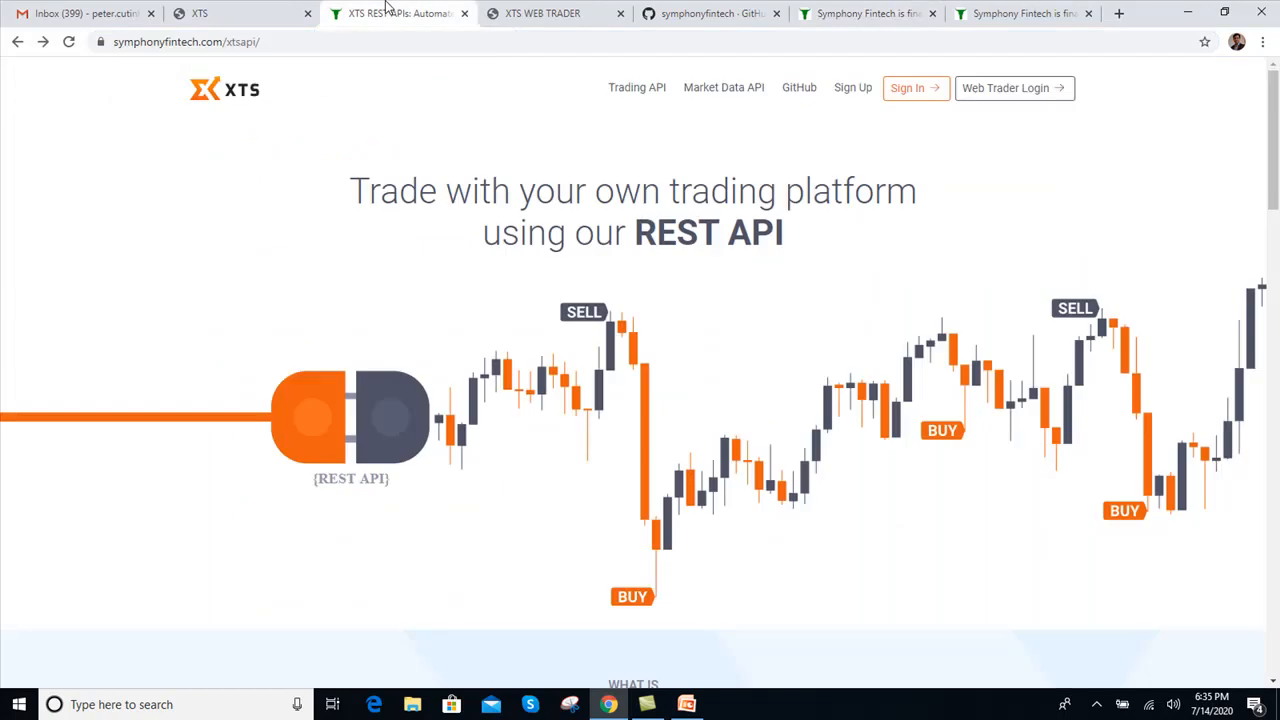
{"action": "left_click_drag", "start_coordinate": [1272, 172], "coordinate": [1276, 313]}
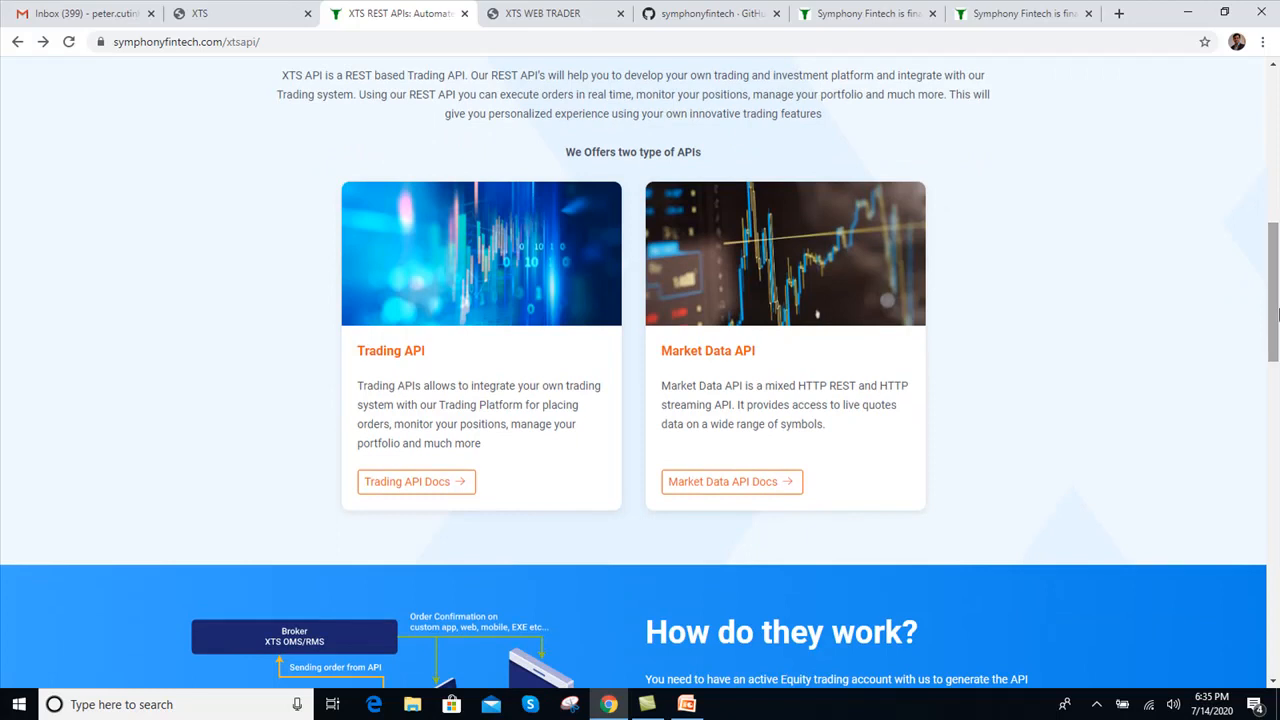
{"action": "left_click_drag", "start_coordinate": [1277, 312], "coordinate": [1276, 427]}
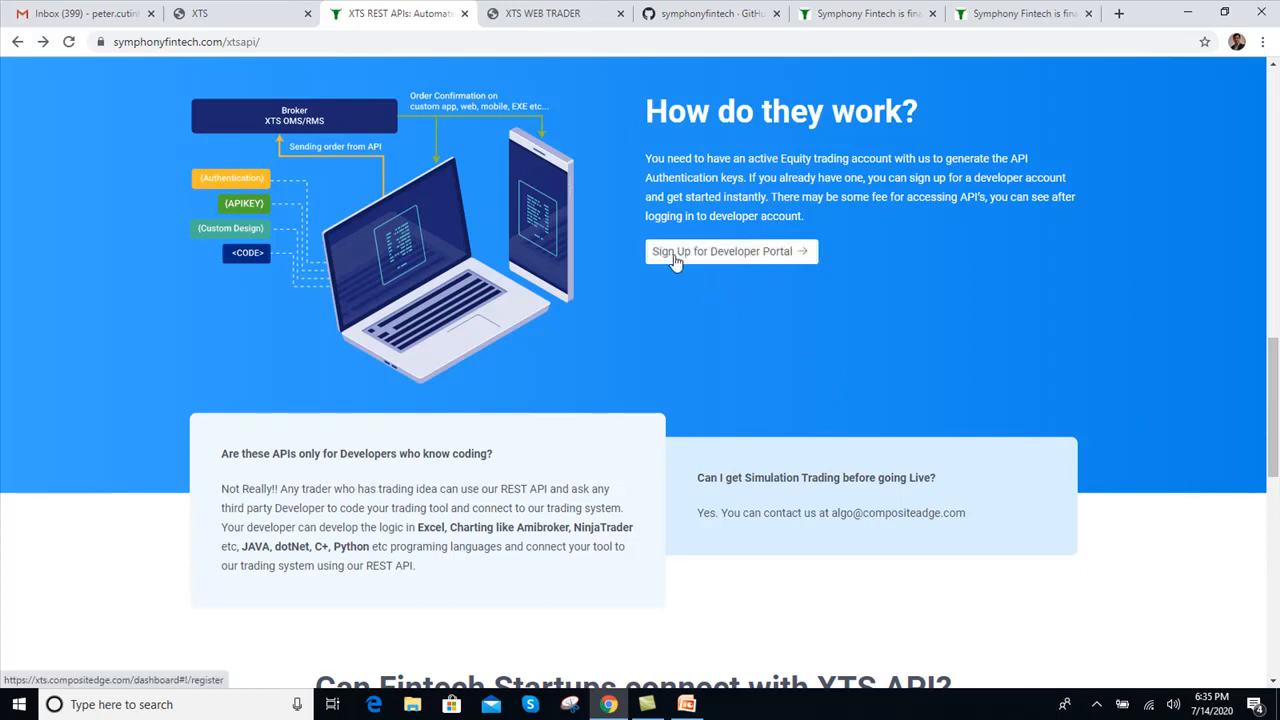
{"action": "left_click", "coordinate": [722, 259]}
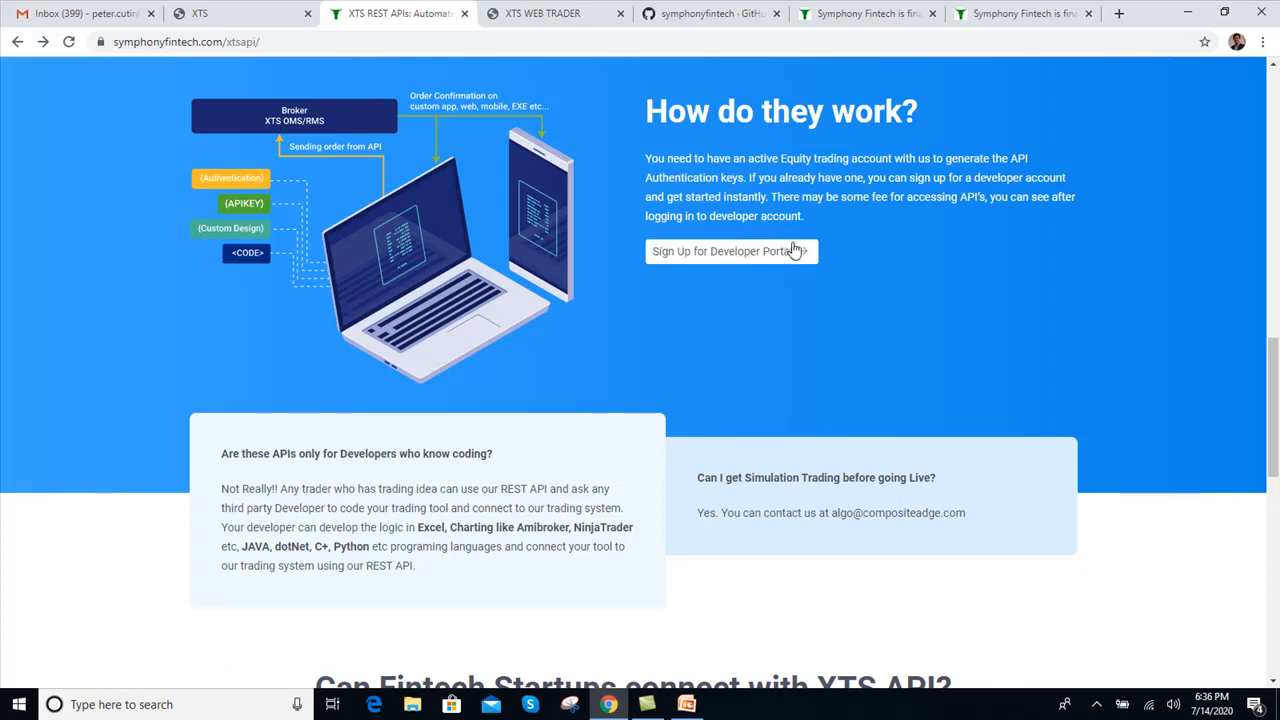
{"action": "scroll", "coordinate": [1253, 402], "scroll_direction": "down", "scroll_amount": 3}
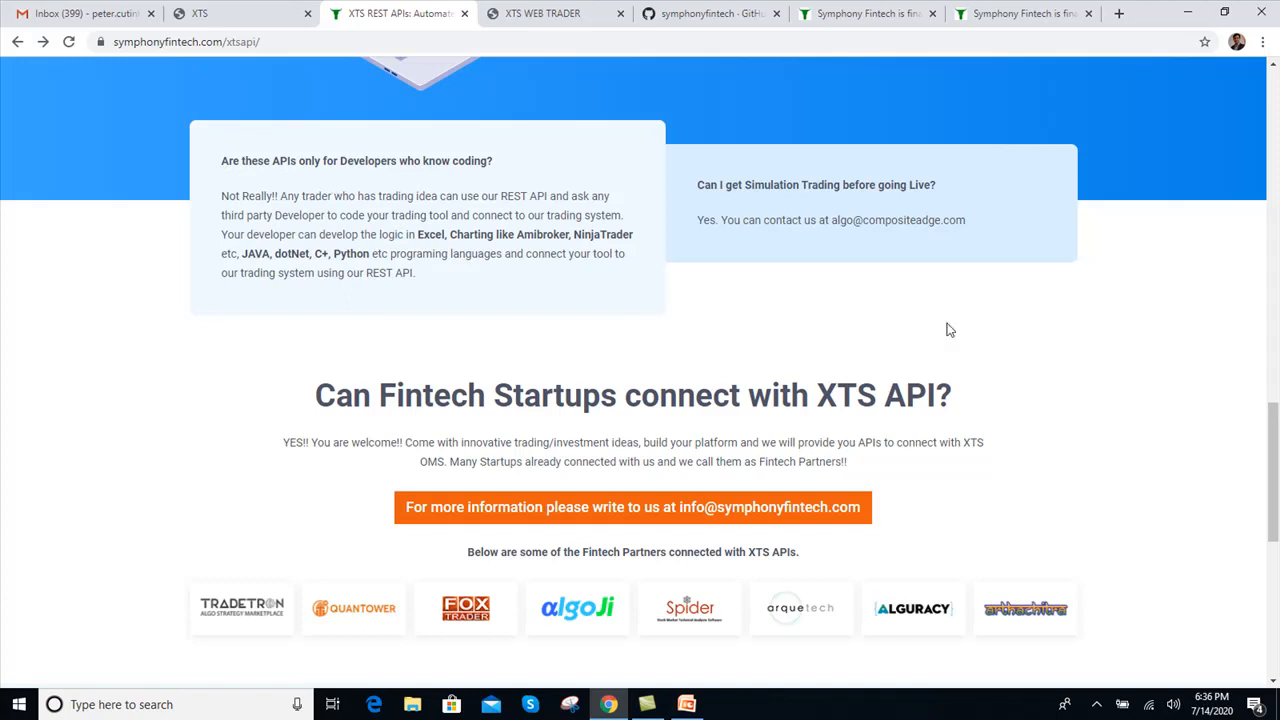
{"action": "left_click_drag", "start_coordinate": [1273, 430], "coordinate": [1273, 467]}
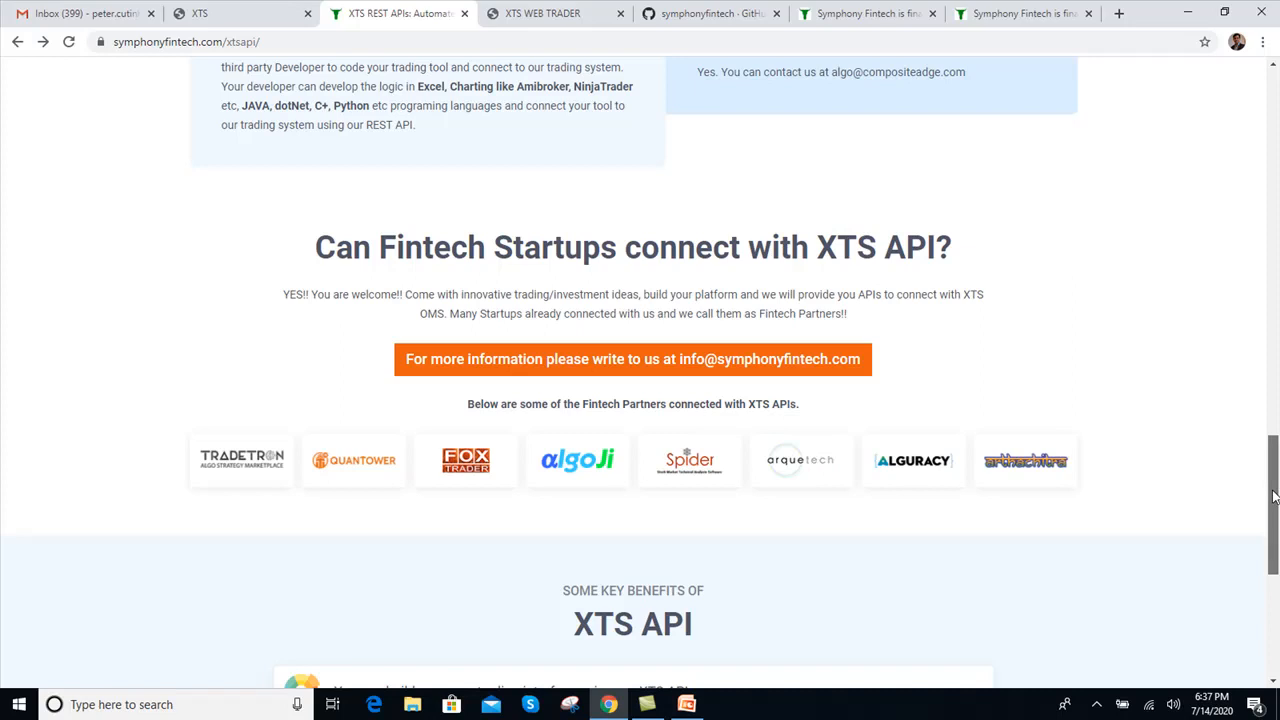
{"action": "left_click_drag", "start_coordinate": [1273, 497], "coordinate": [1252, 104]}
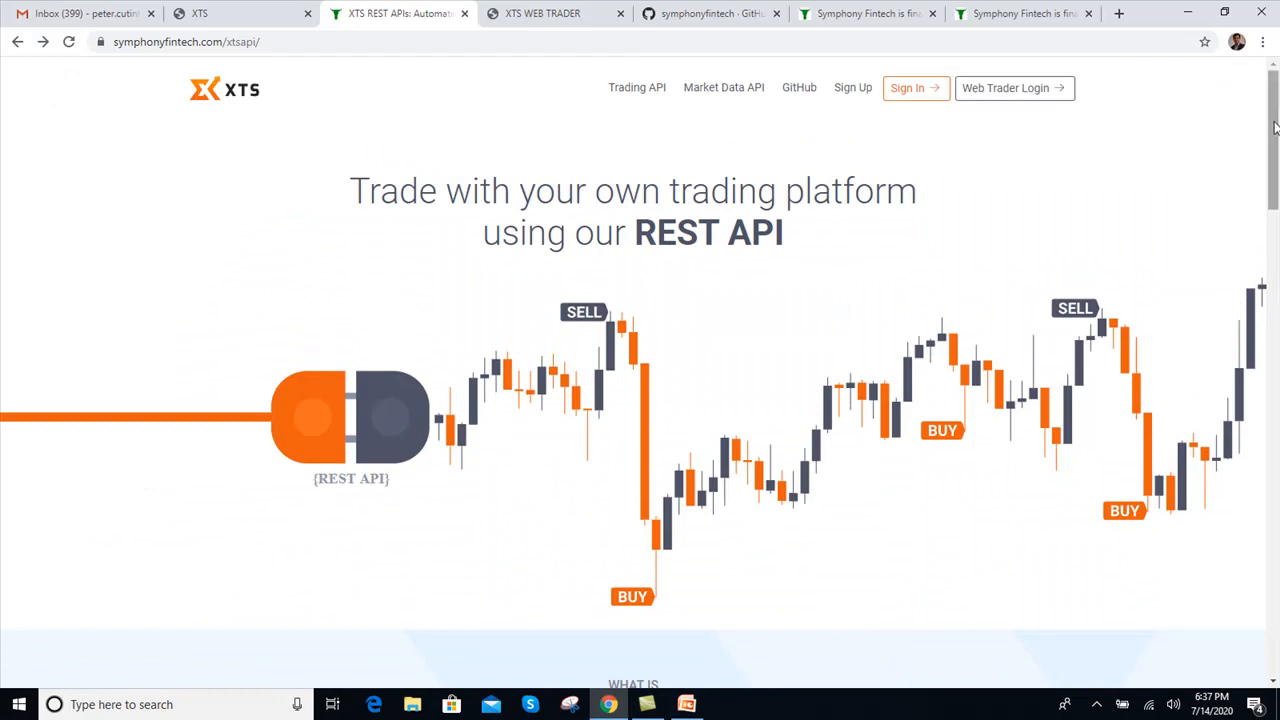
{"action": "left_click_drag", "start_coordinate": [1274, 126], "coordinate": [1274, 341]}
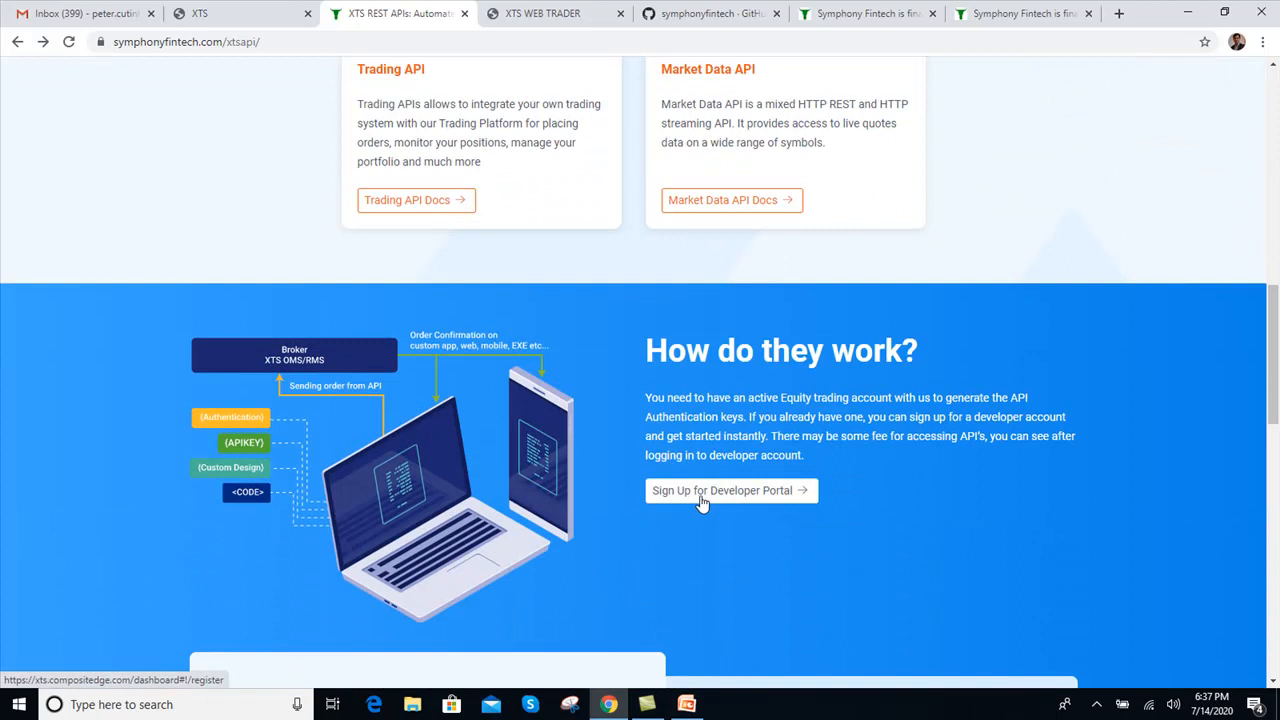
{"action": "scroll", "coordinate": [1100, 350], "scroll_direction": "up", "scroll_amount": 10}
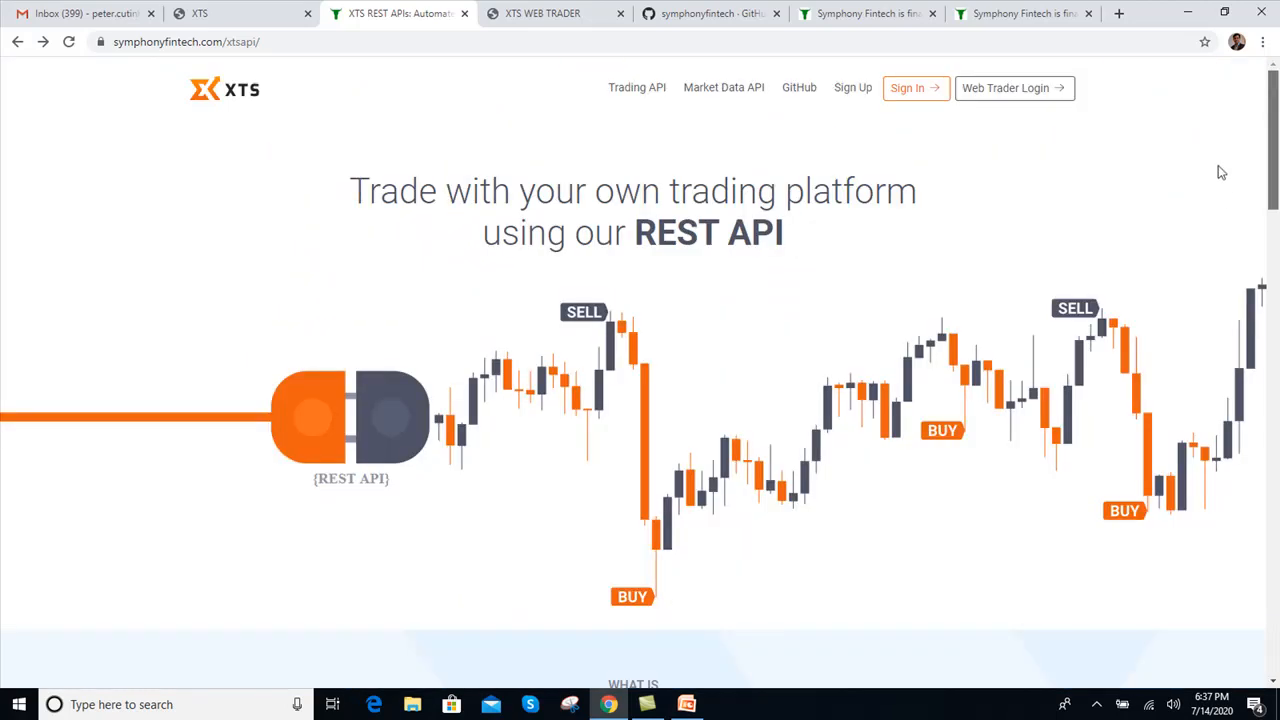
Try to open the developer Sign Up page from the XTS API site, reload it, and return to the landing page
{"action": "left_click", "coordinate": [848, 89]}
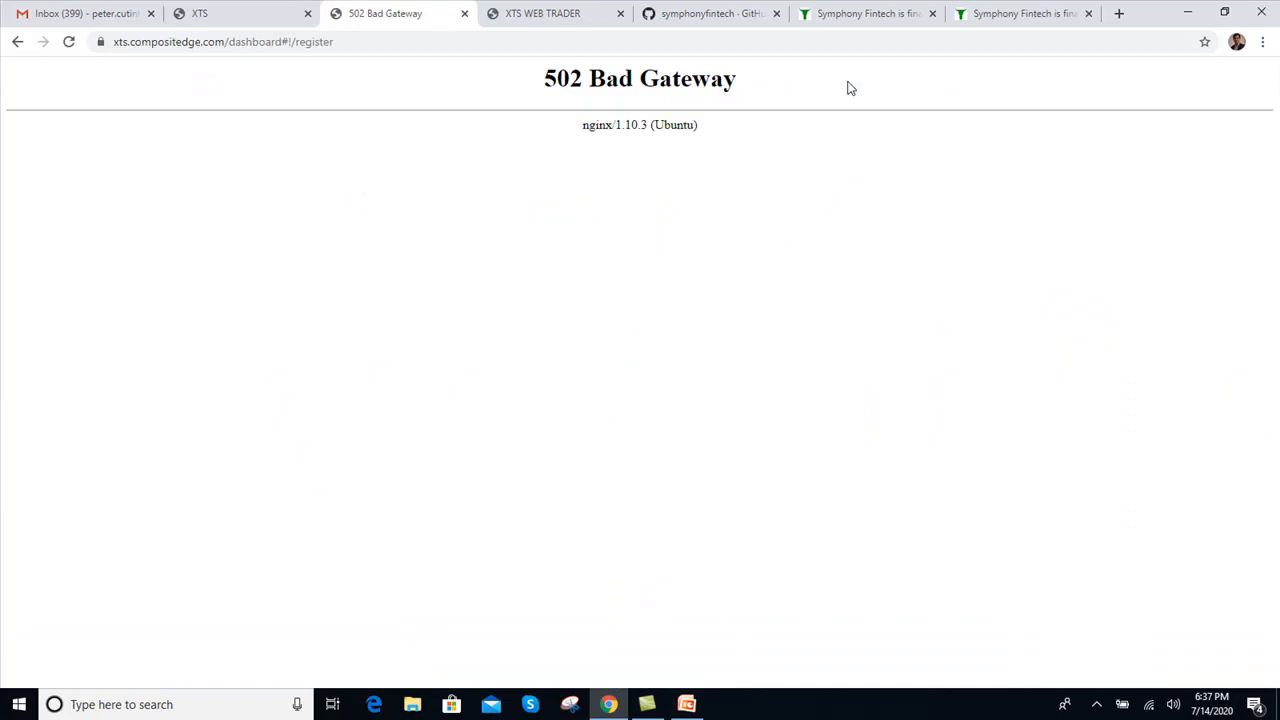
{"action": "left_click", "coordinate": [69, 42]}
{"action": "left_click", "coordinate": [17, 41]}
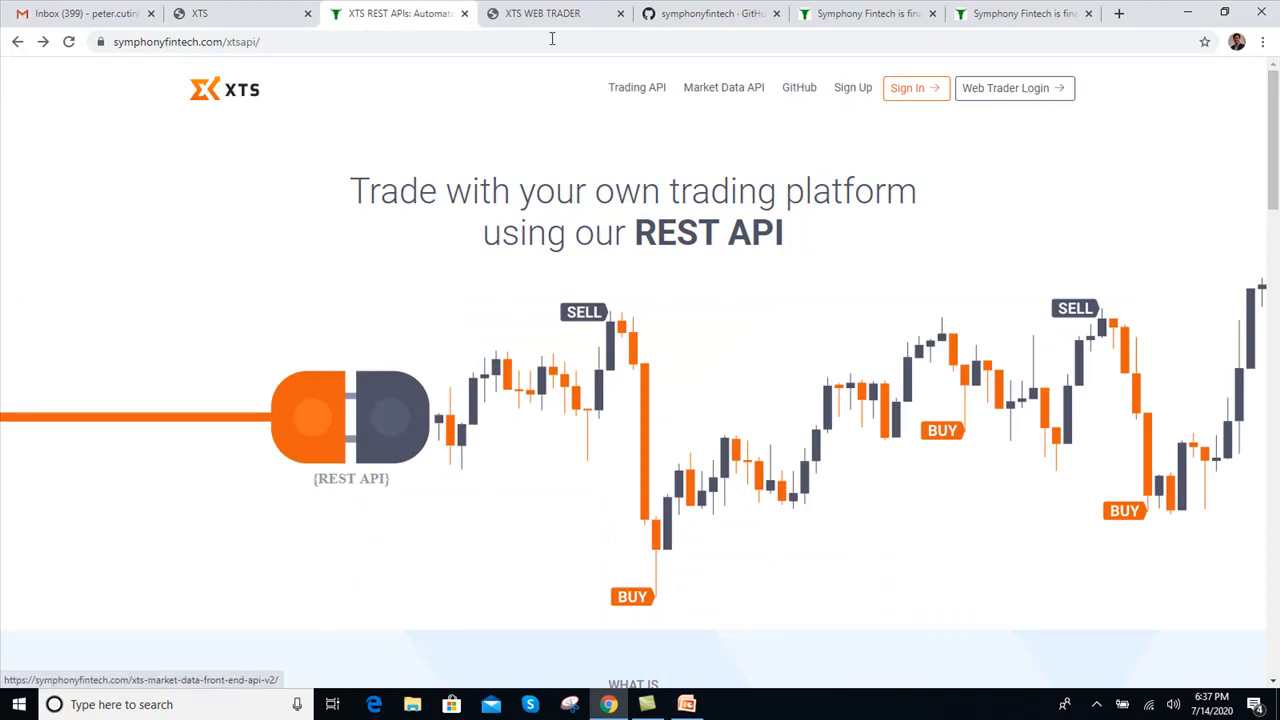
Switch to the open XTS account registration form and fill in the User ID
{"action": "left_click", "coordinate": [268, 8]}
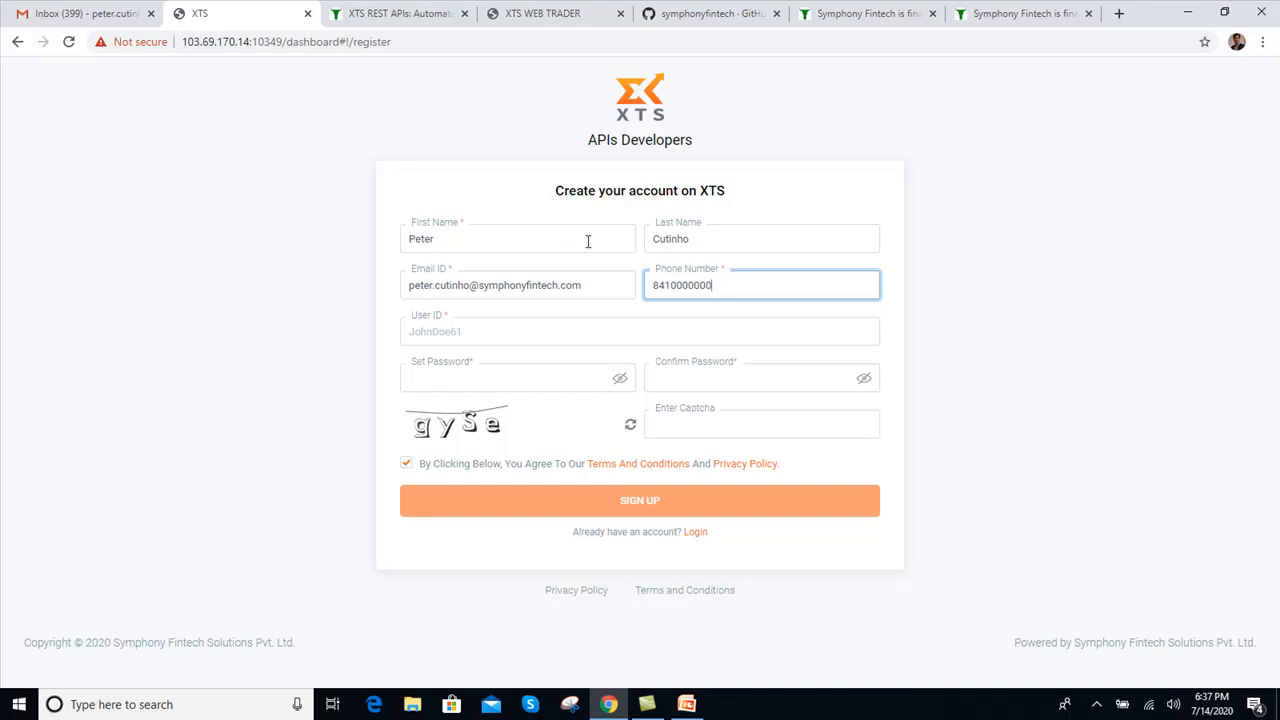
{"action": "left_click", "coordinate": [458, 335]}
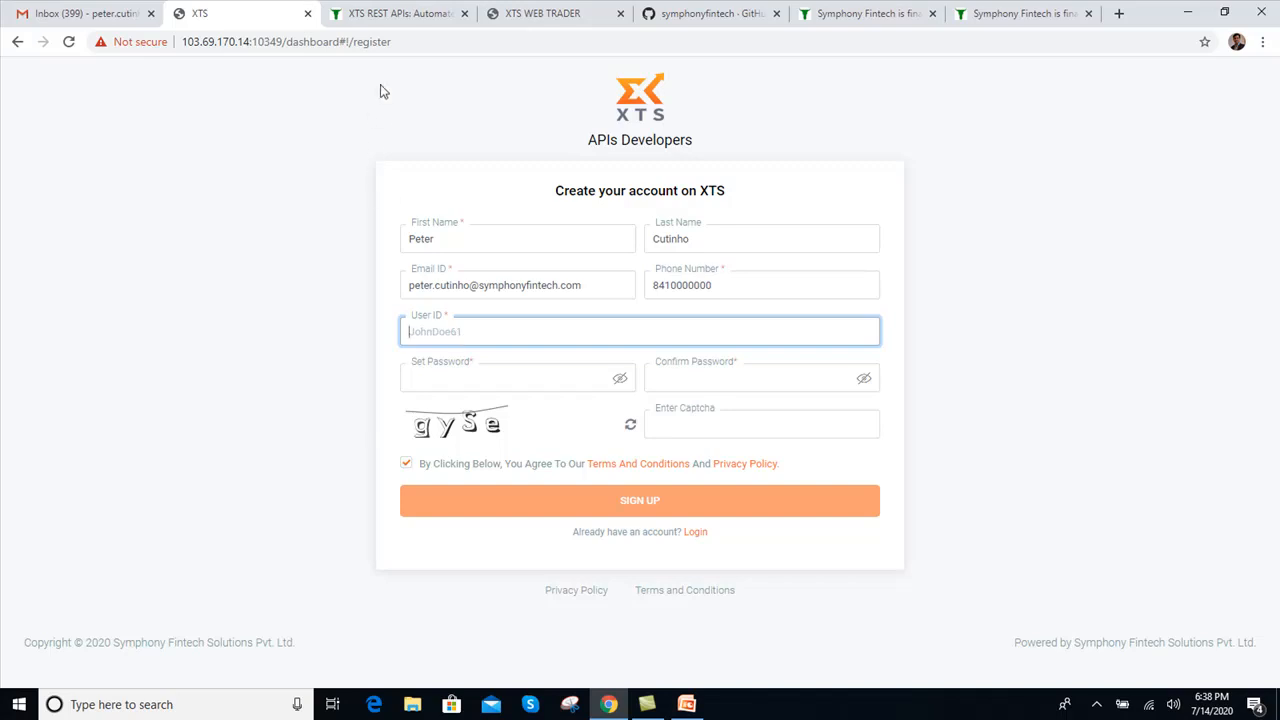
{"action": "left_click_drag", "start_coordinate": [390, 42], "coordinate": [180, 42]}
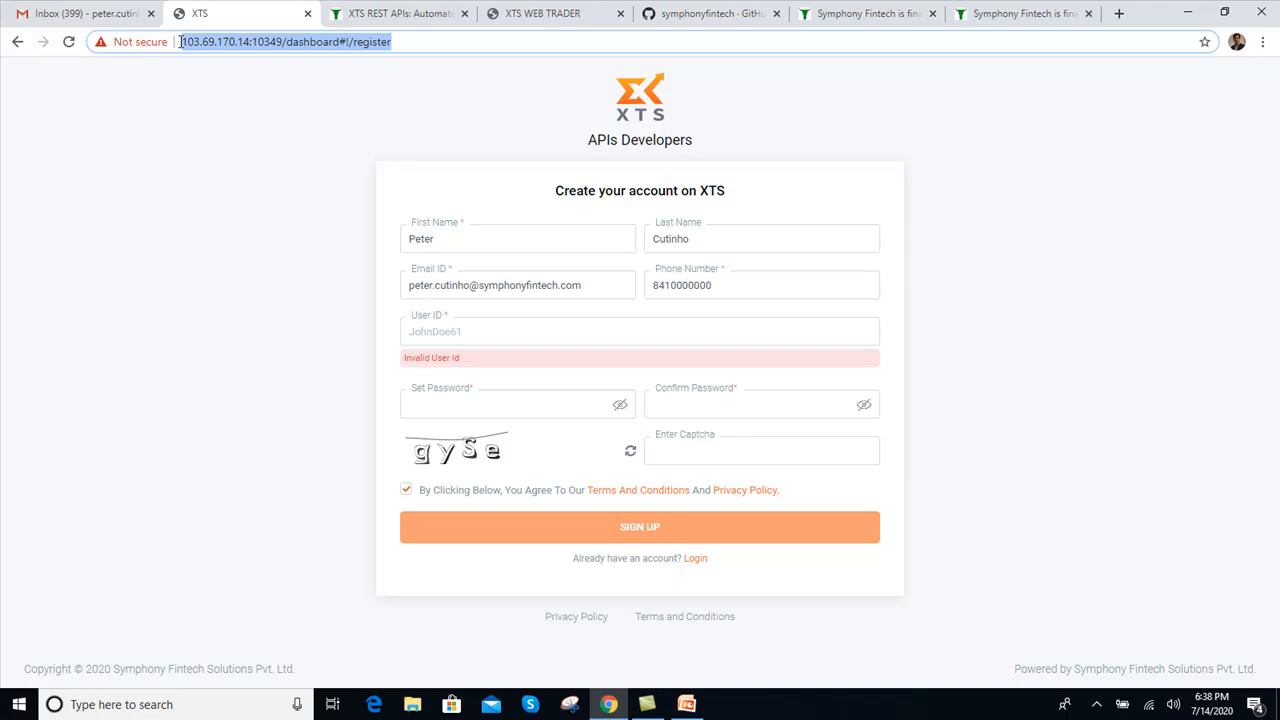
{"action": "left_click", "coordinate": [222, 134]}
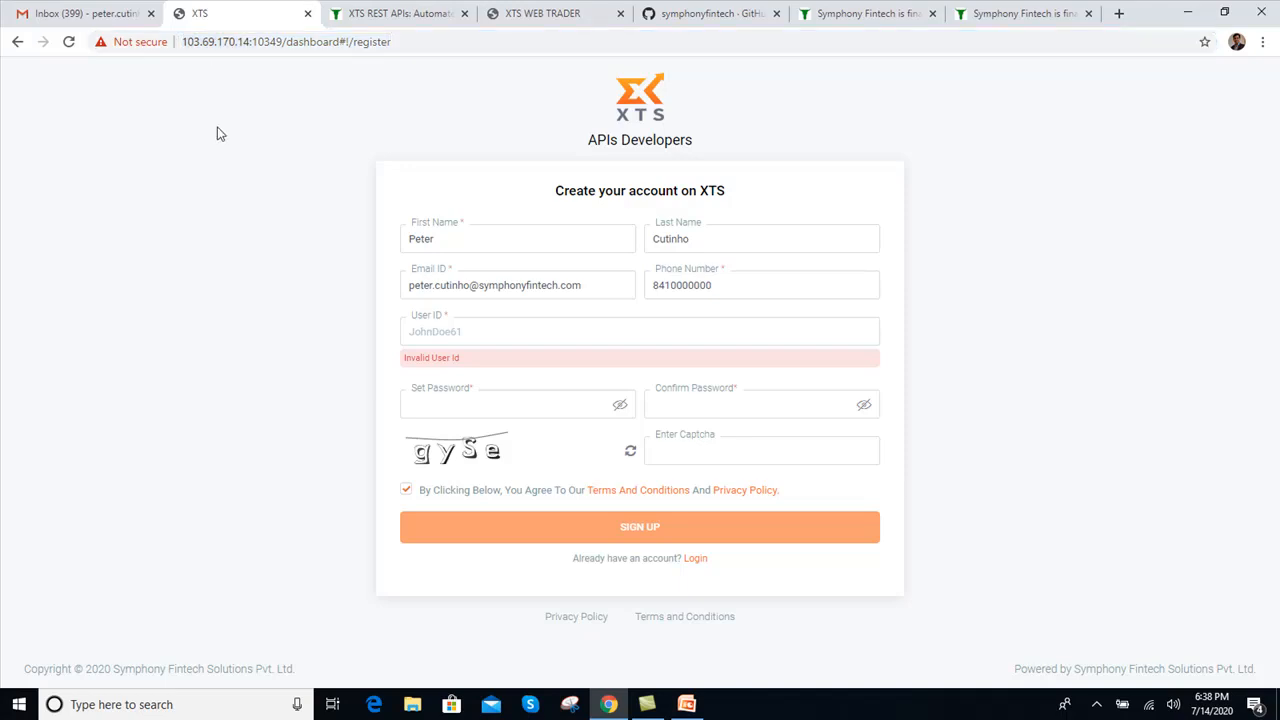
{"action": "left_click", "coordinate": [465, 335]}
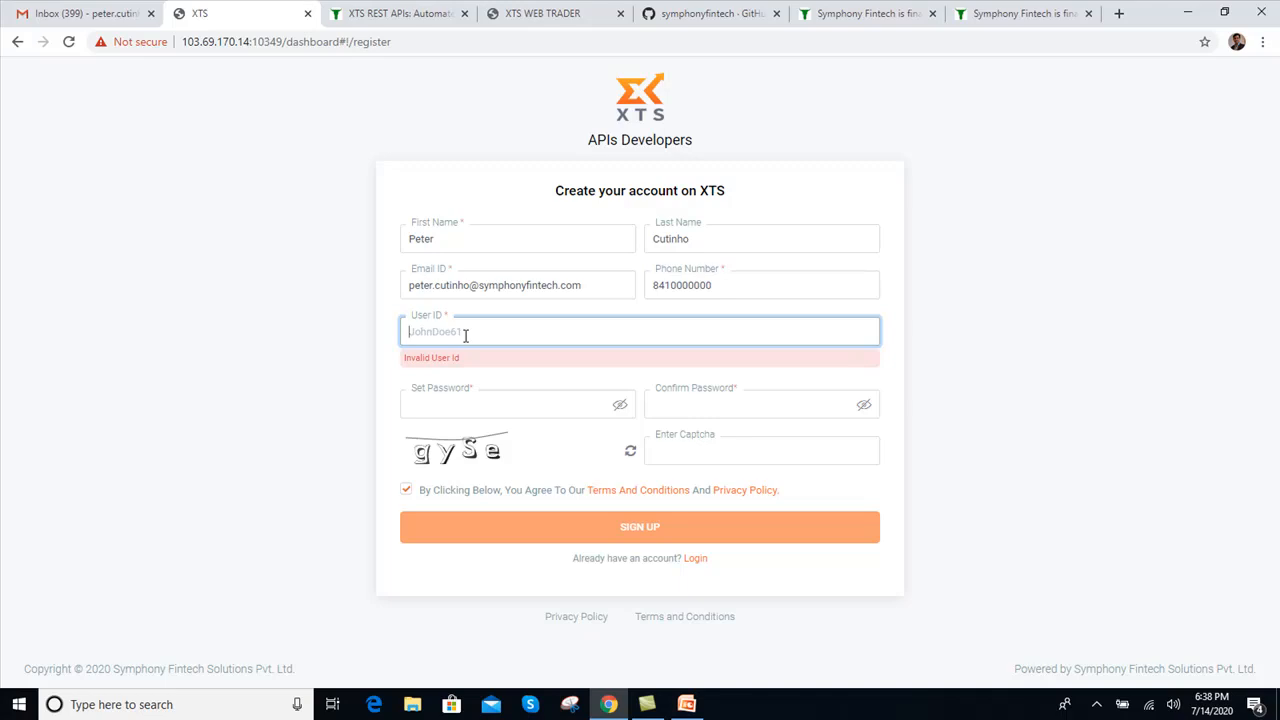
{"action": "type", "text": "PETER"}
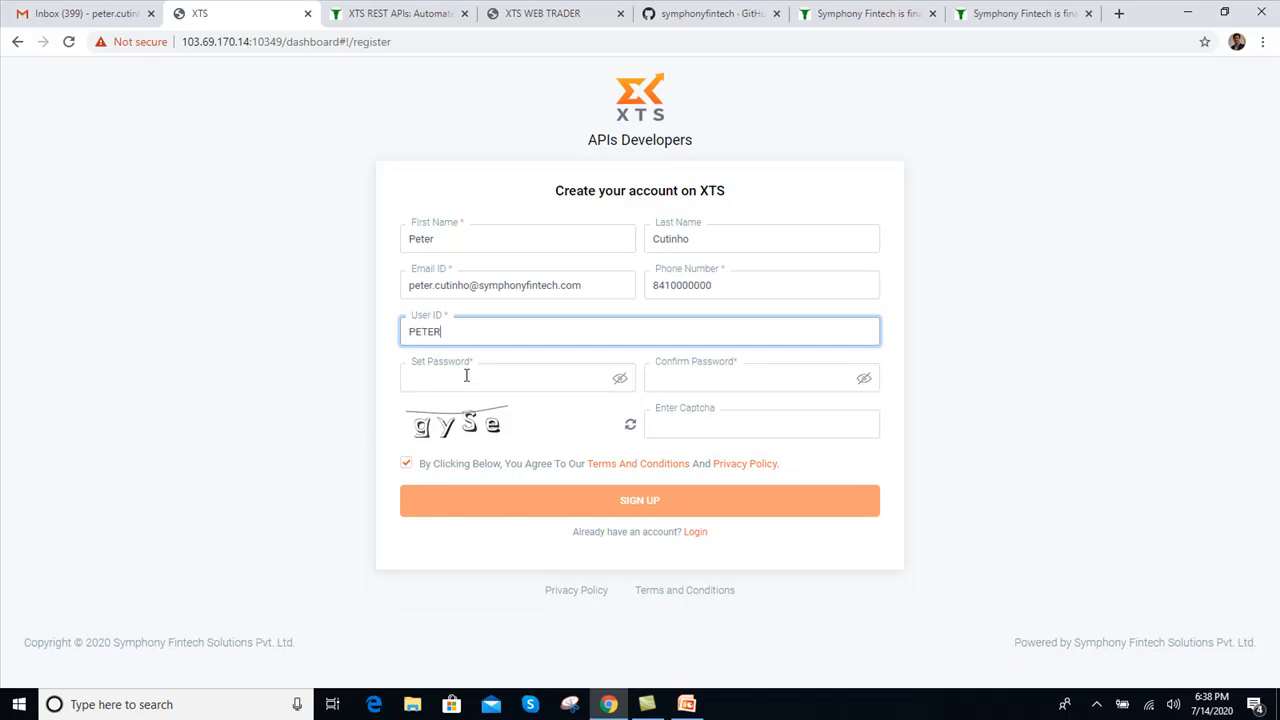
Enter the account password in the registration form and repeat it in the confirmation field
{"action": "left_click", "coordinate": [466, 379]}
{"action": "type", "text": "•••••••"}
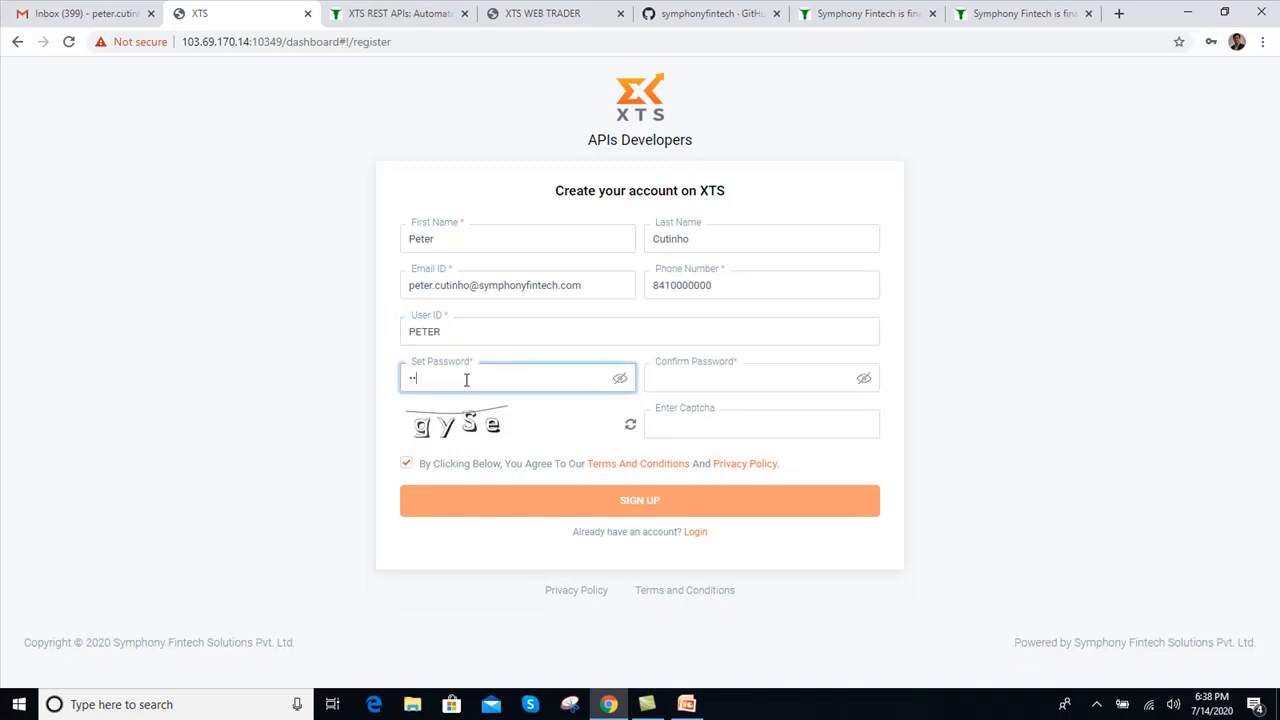
{"action": "type", "text": "•••"}
{"action": "left_click", "coordinate": [674, 379]}
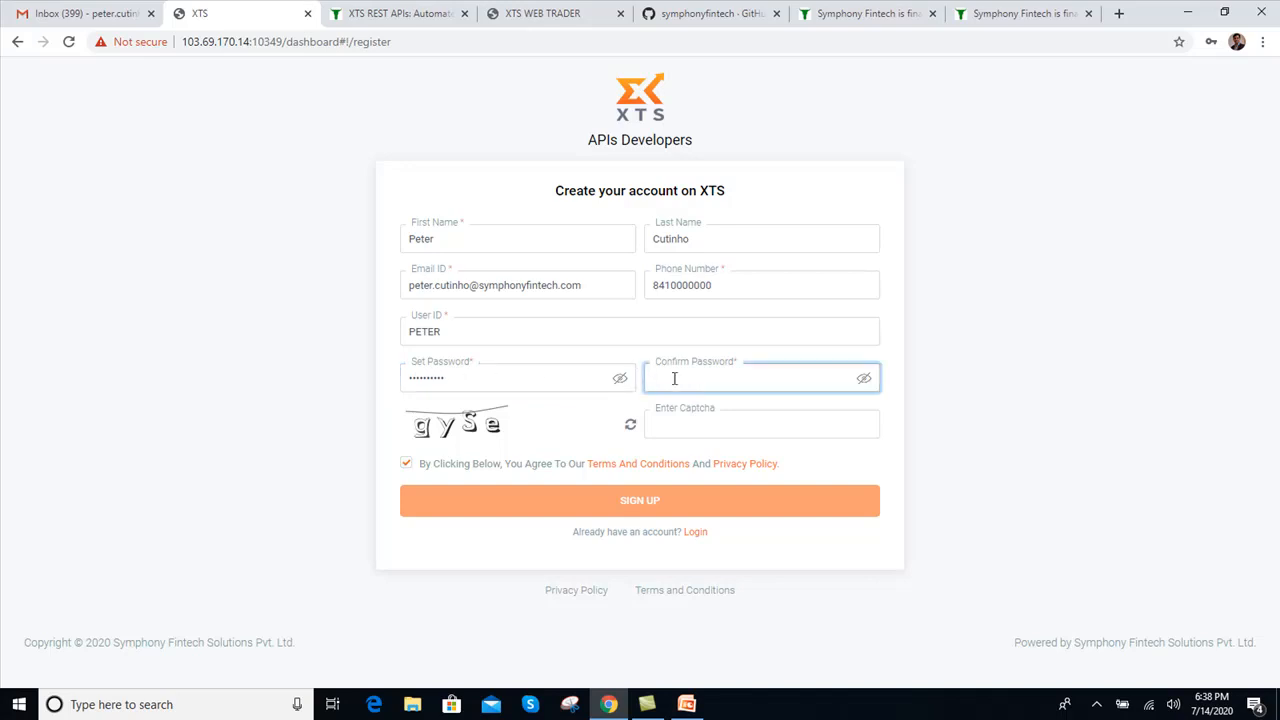
{"action": "type", "text": "•••••••••"}
Check the User ID entry and briefly reveal and hide both password entries in the registration form
{"action": "double_click", "coordinate": [473, 337]}
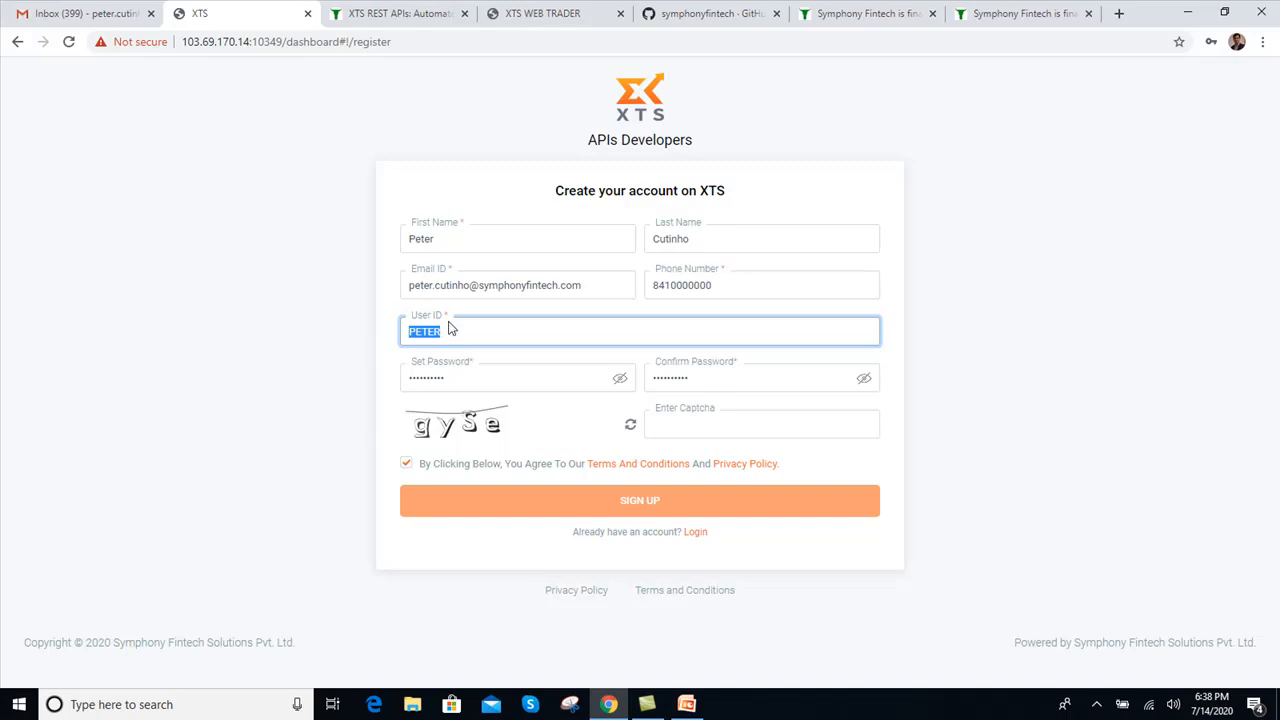
{"action": "left_click", "coordinate": [620, 379]}
{"action": "left_click", "coordinate": [620, 379]}
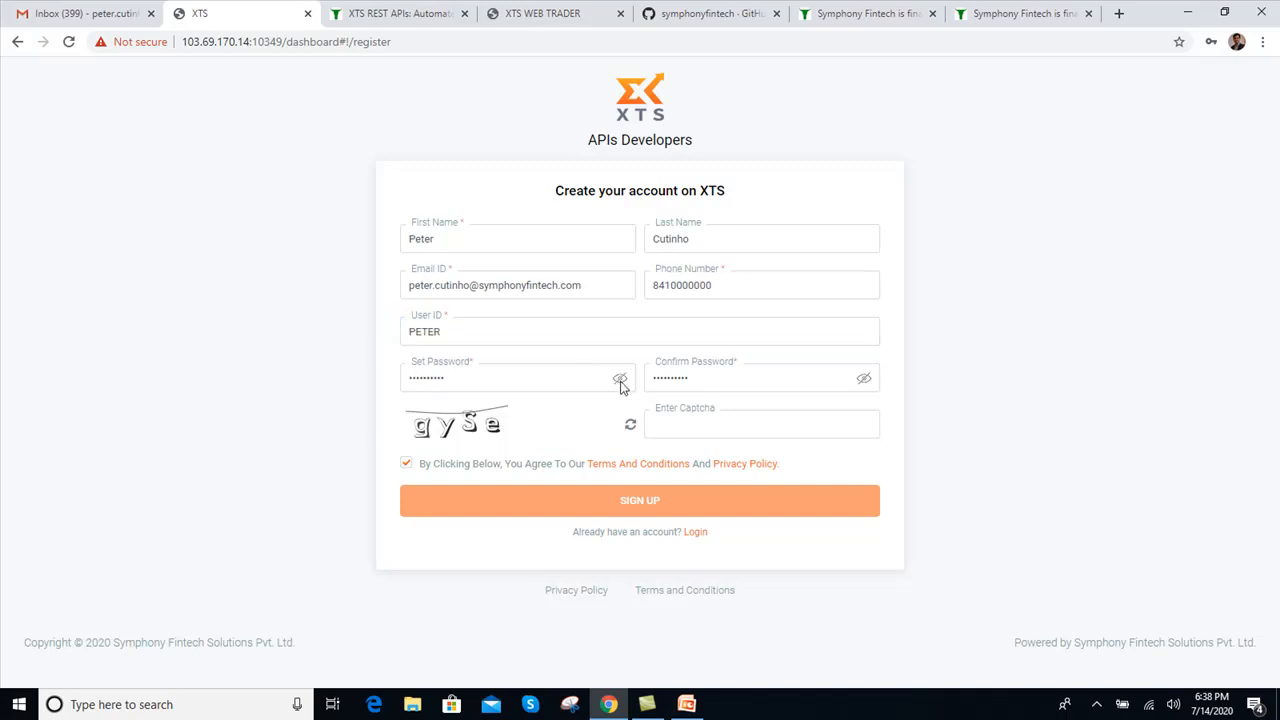
{"action": "left_click", "coordinate": [864, 378]}
{"action": "left_click", "coordinate": [864, 378]}
Request a new captcha image, enter its code, and submit the XTS sign-up form
{"action": "left_click", "coordinate": [752, 427]}
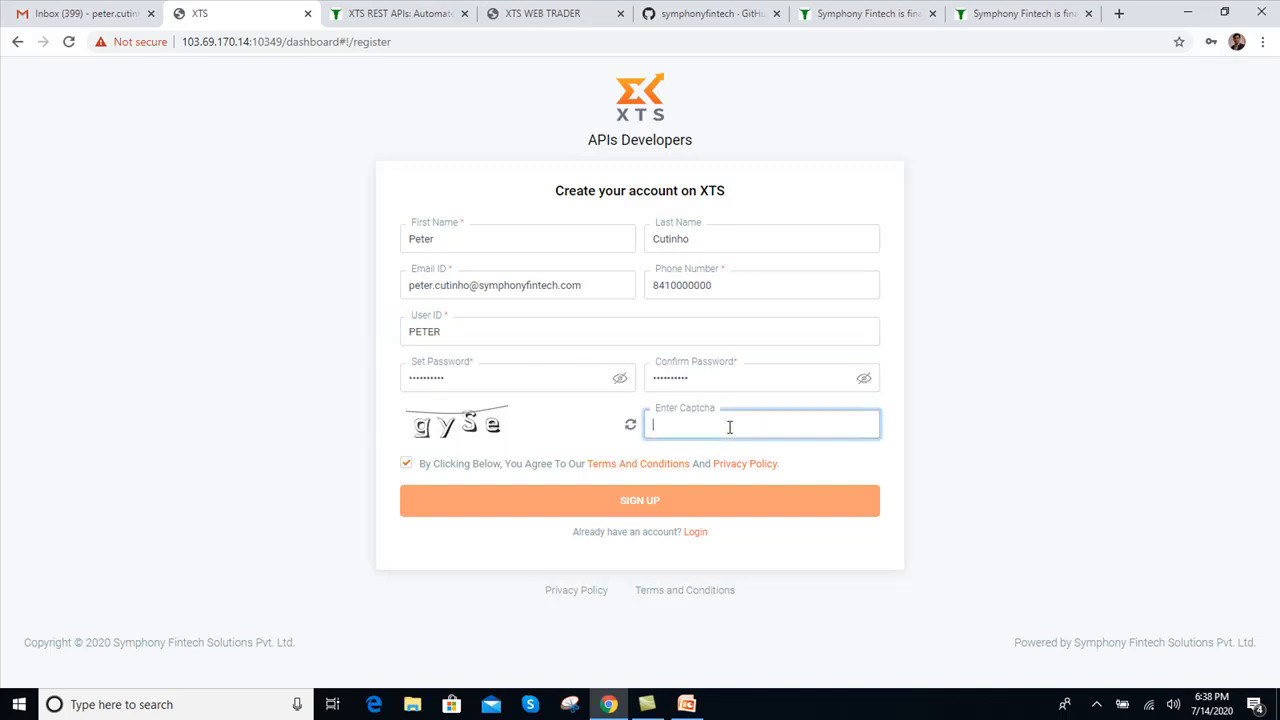
{"action": "left_click", "coordinate": [631, 427]}
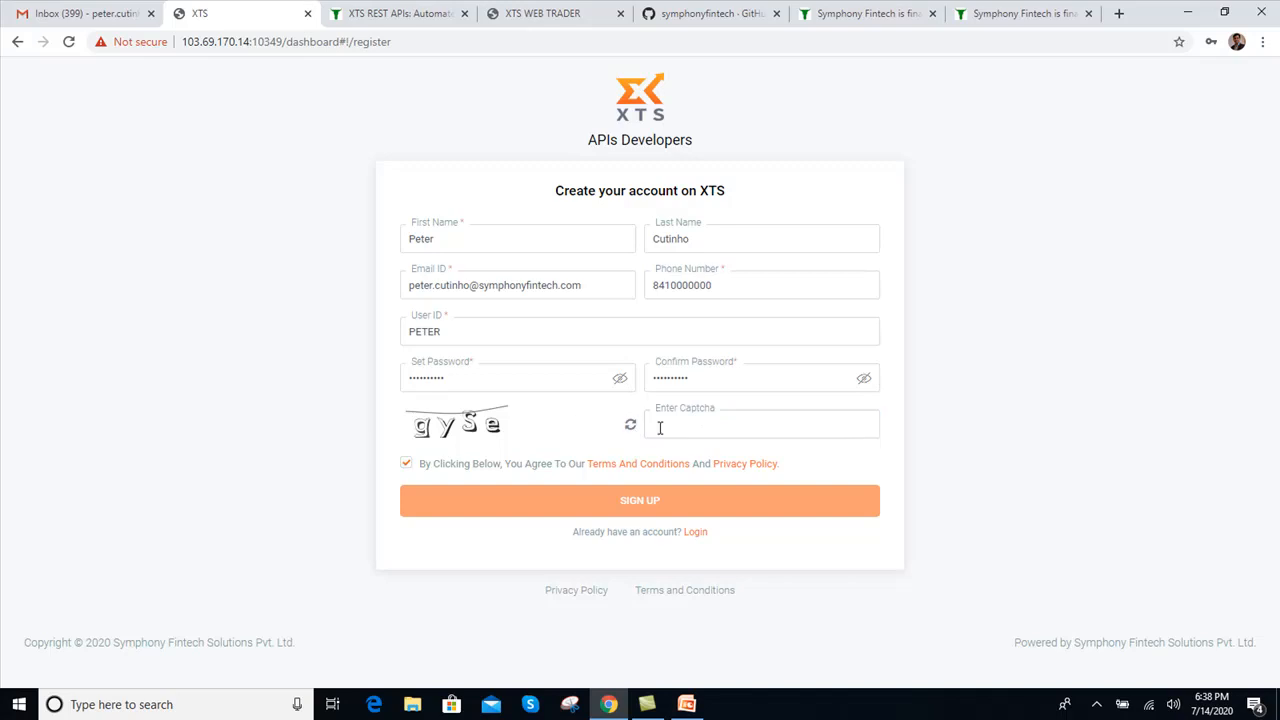
{"action": "left_click", "coordinate": [667, 427]}
{"action": "type", "text": "Z"}
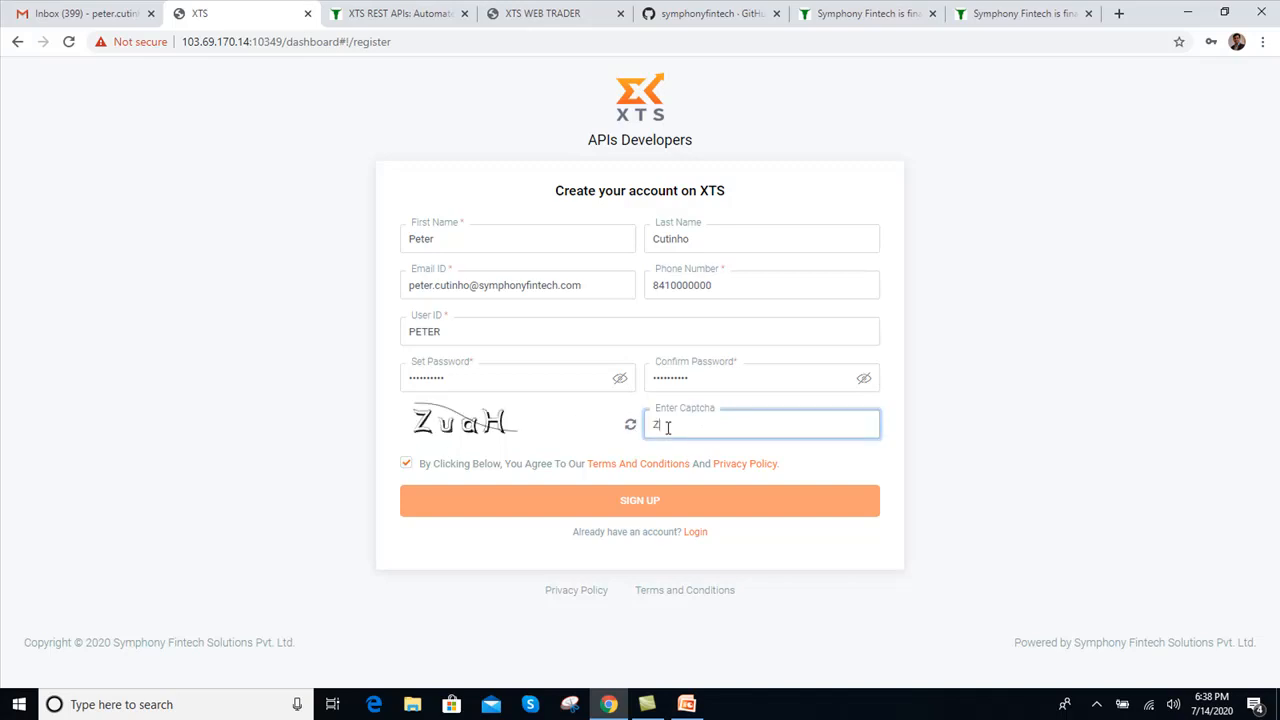
{"action": "type", "text": "uaH"}
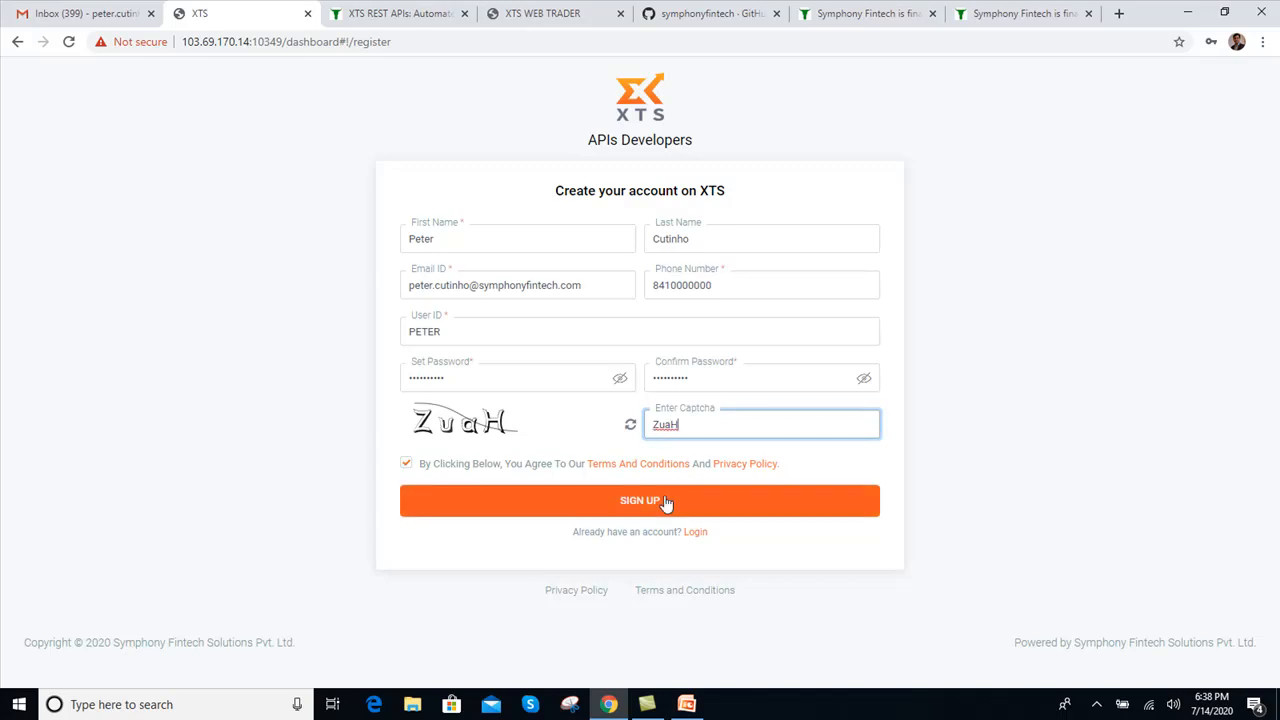
{"action": "left_click", "coordinate": [666, 500]}
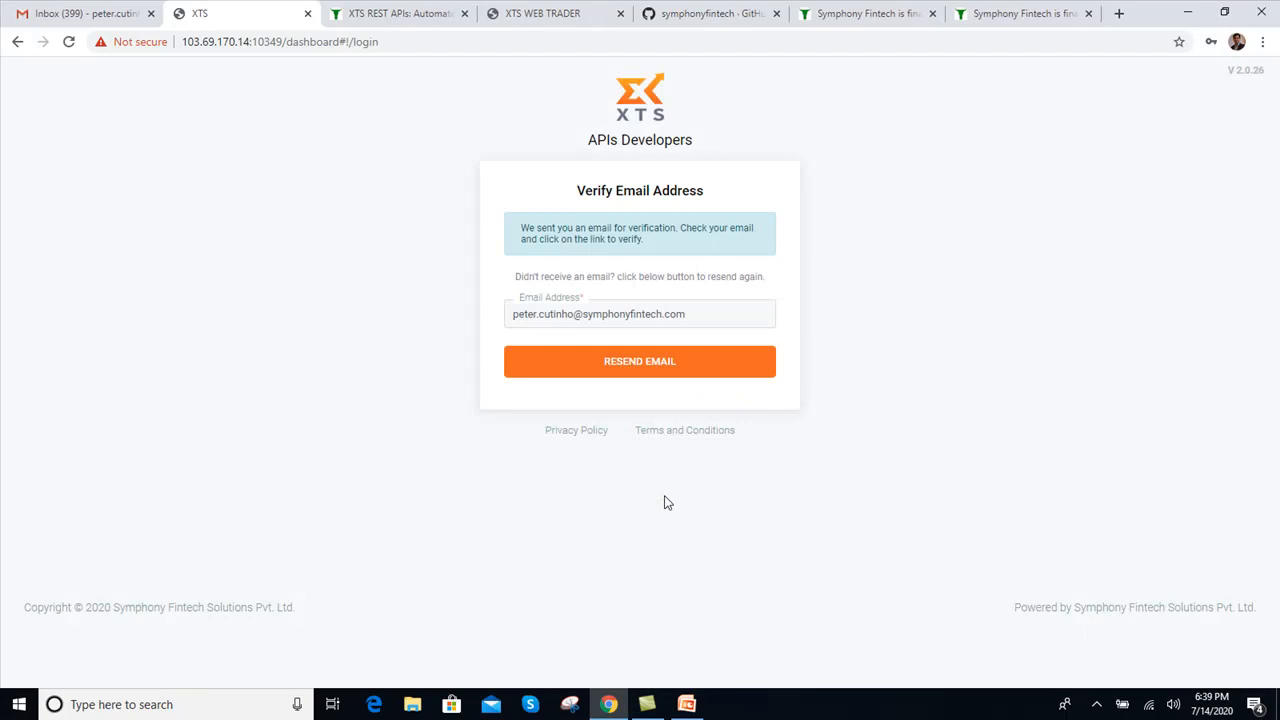
Switch to the Gmail inbox, refresh it, and open the "Verify email request" message from xts
{"action": "left_click", "coordinate": [62, 12]}
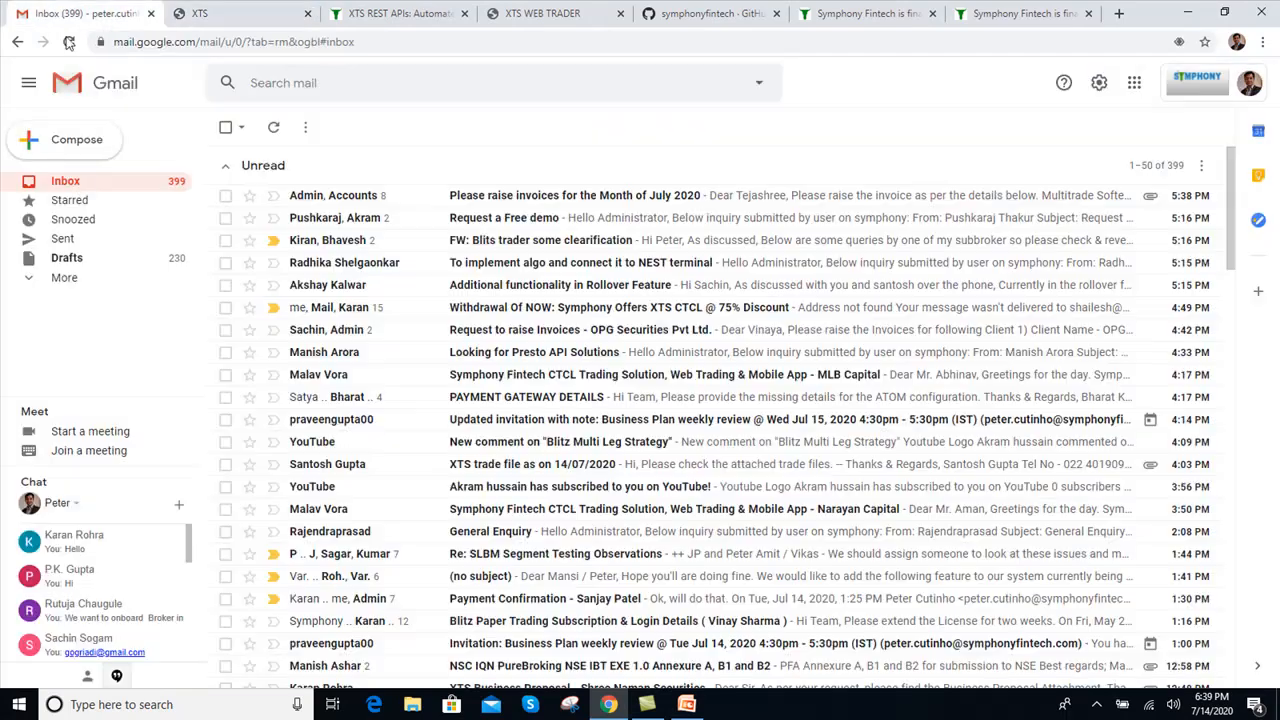
{"action": "left_click", "coordinate": [66, 182]}
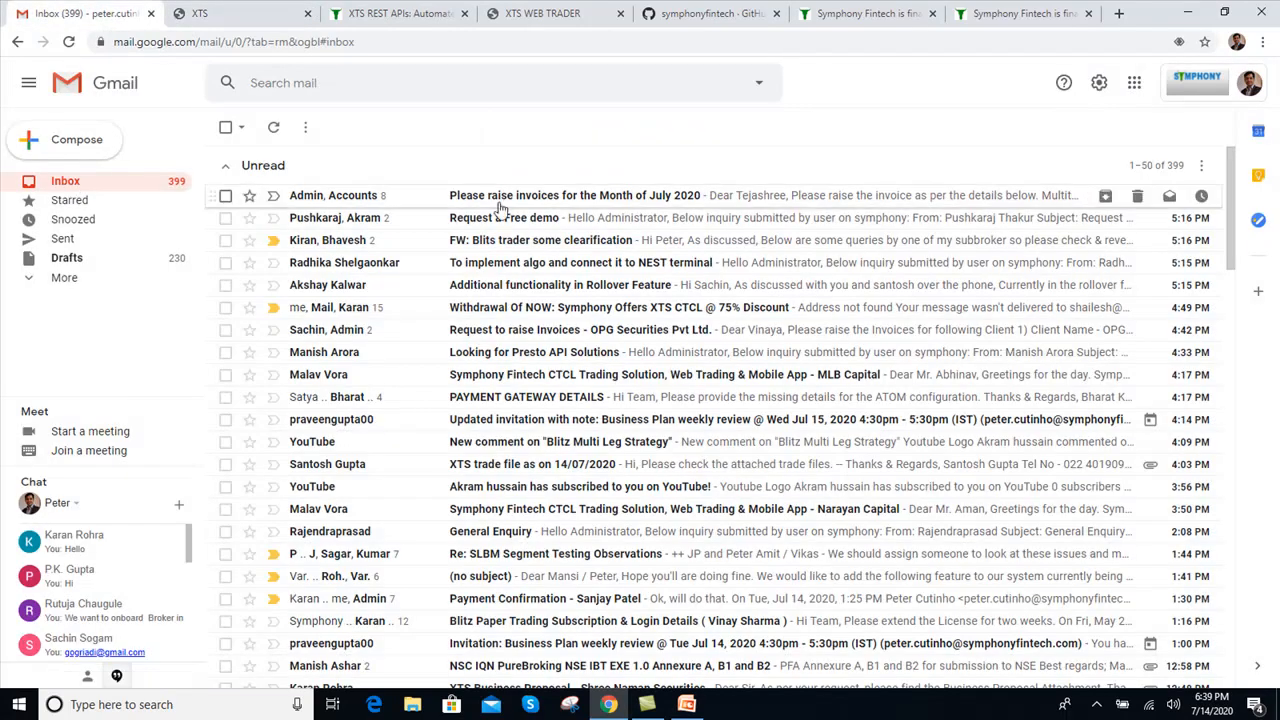
{"action": "left_click", "coordinate": [80, 184]}
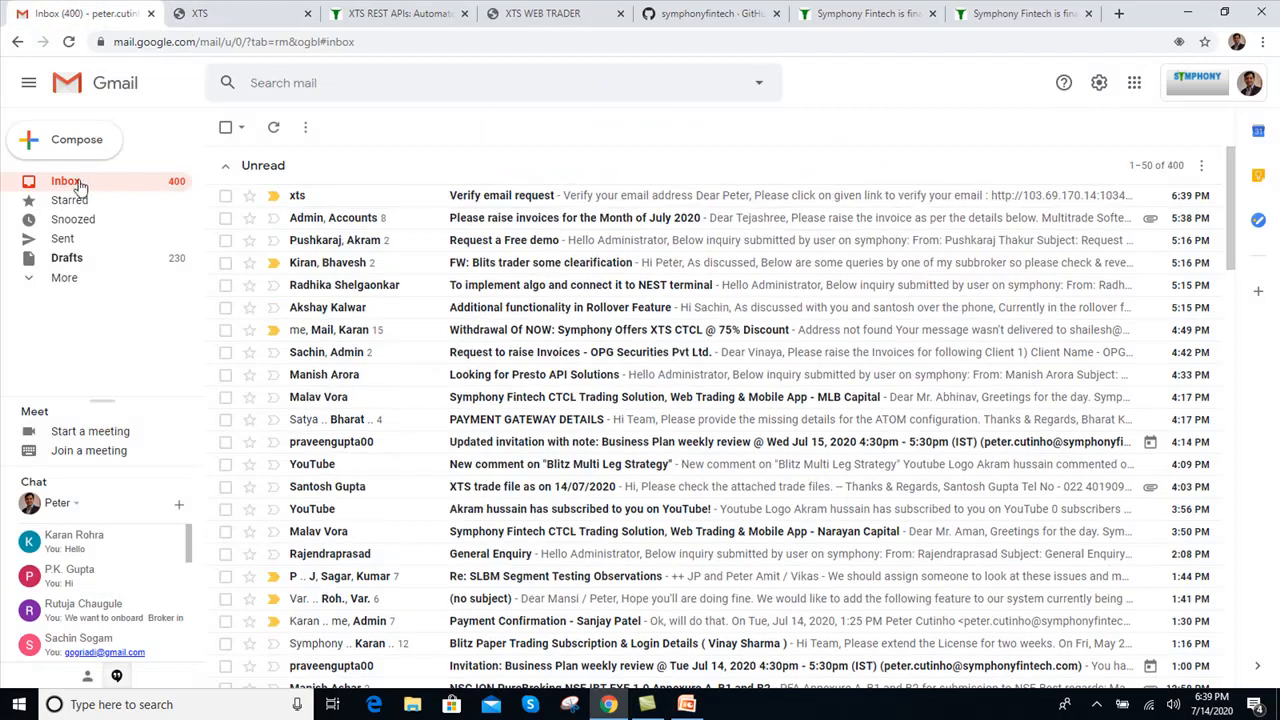
{"action": "left_click", "coordinate": [487, 195]}
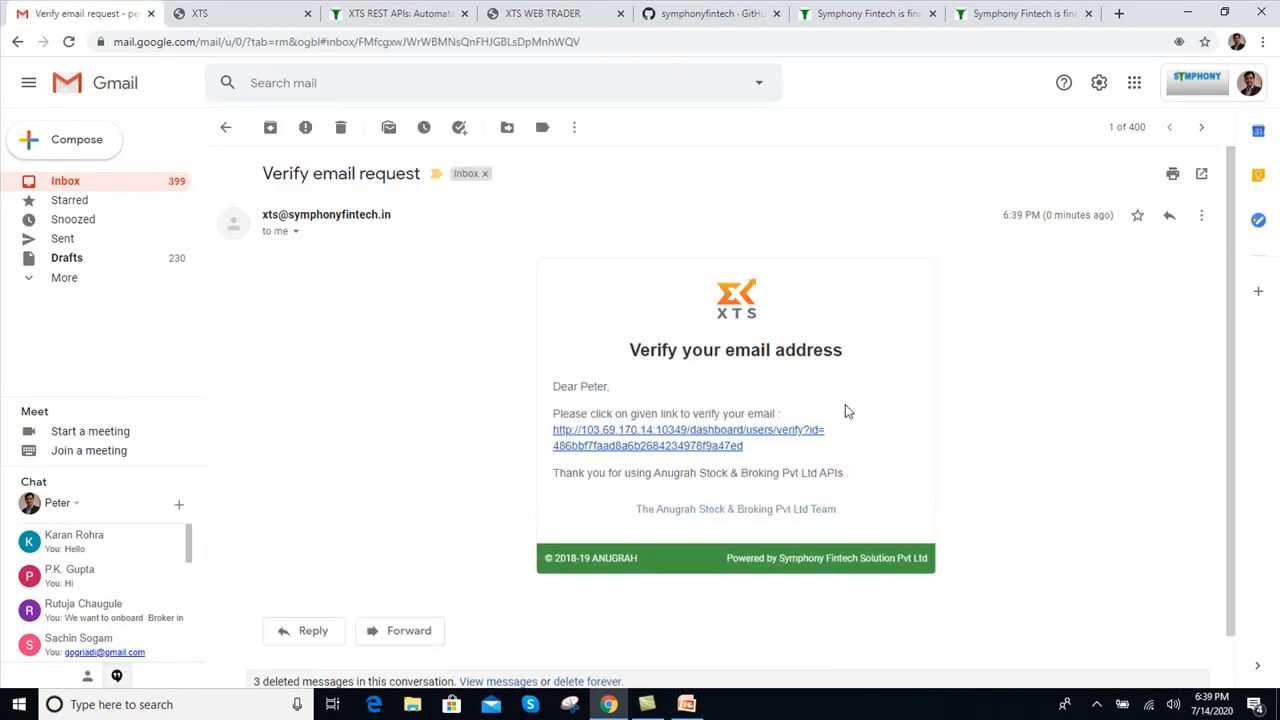
Verify the email address through the link in the message and continue to the developer login page
{"action": "left_click", "coordinate": [684, 437]}
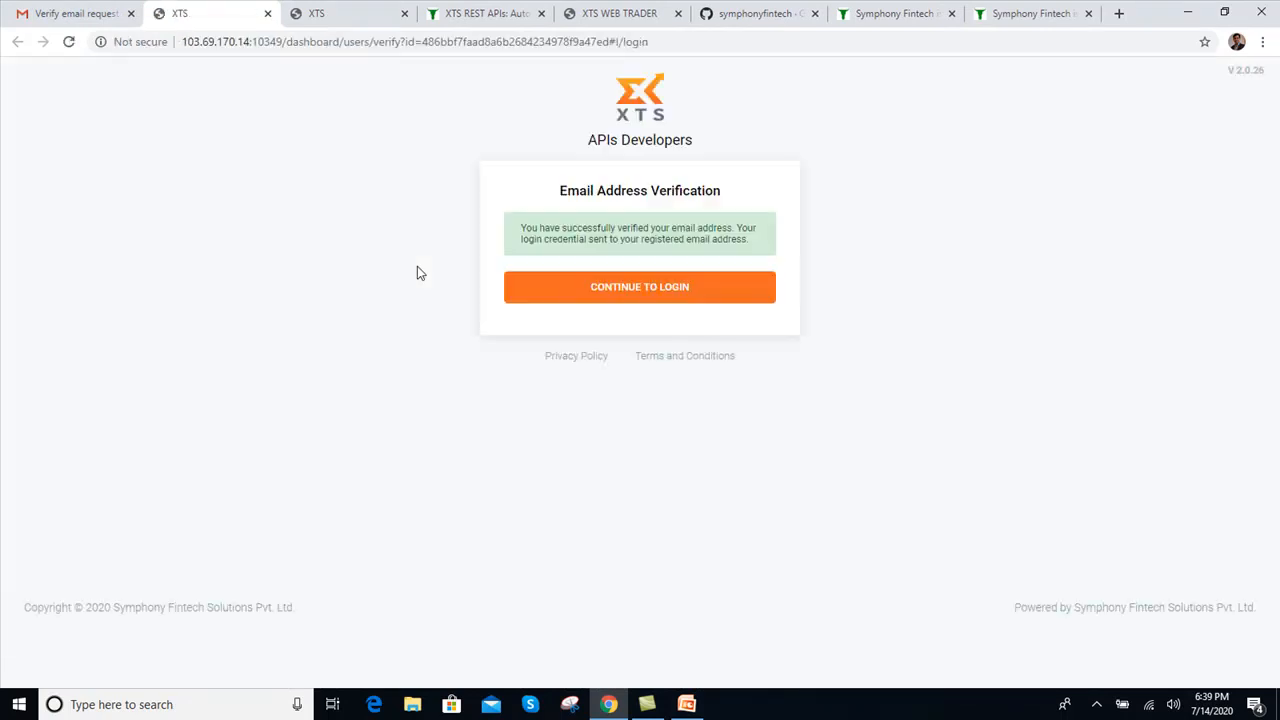
{"action": "left_click", "coordinate": [637, 288]}
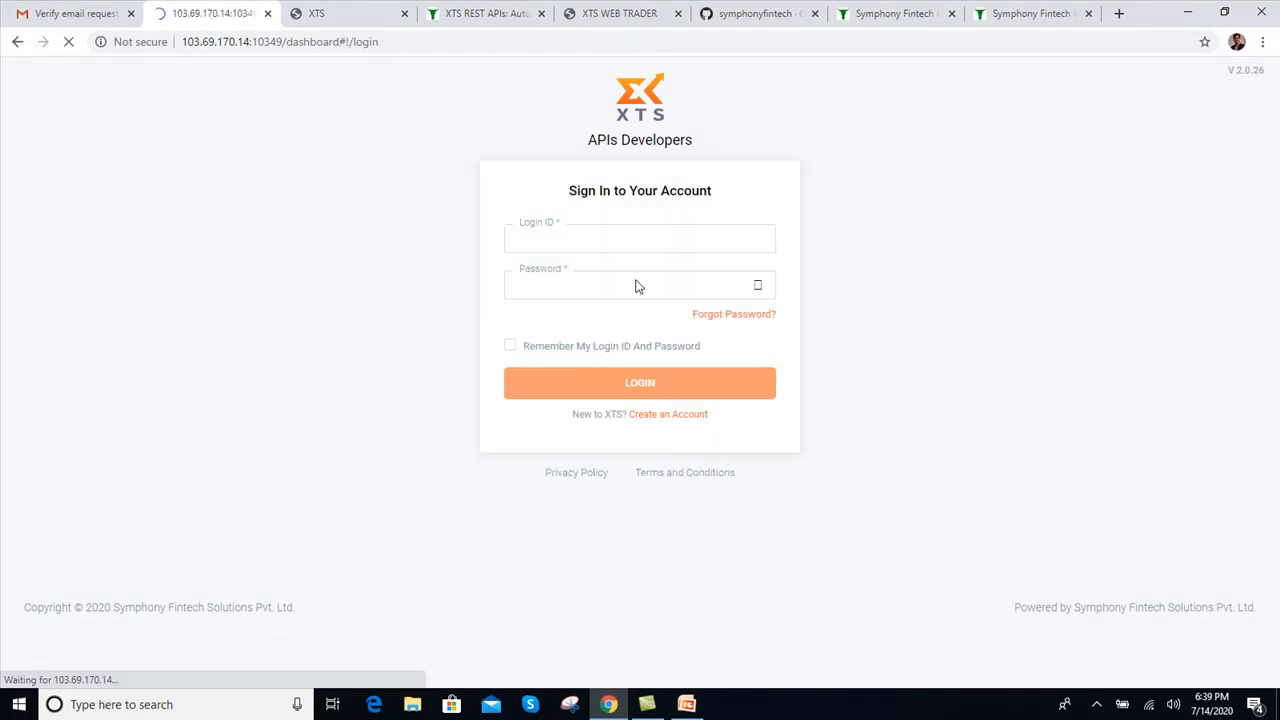
Sign in to the XTS APIs Developers dashboard with the login ID and account password
{"action": "left_click", "coordinate": [558, 239]}
{"action": "type", "text": "PETER"}
{"action": "left_click", "coordinate": [542, 285]}
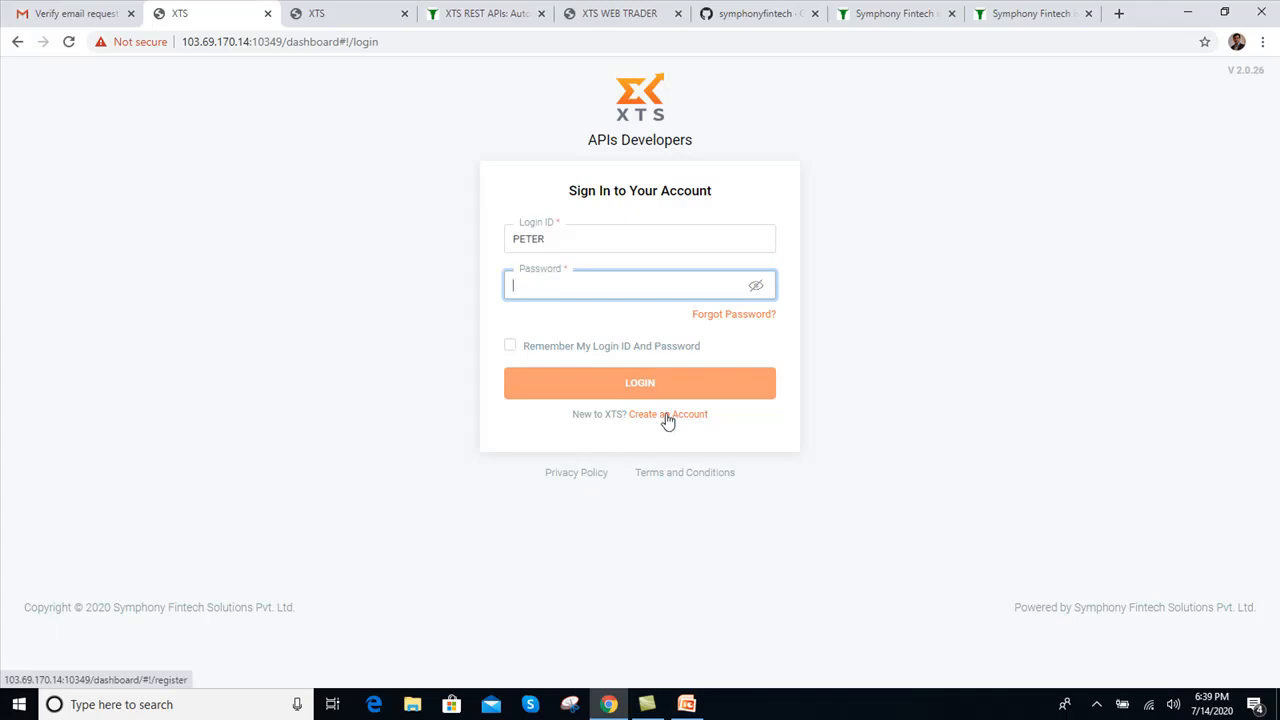
{"action": "left_click", "coordinate": [480, 15]}
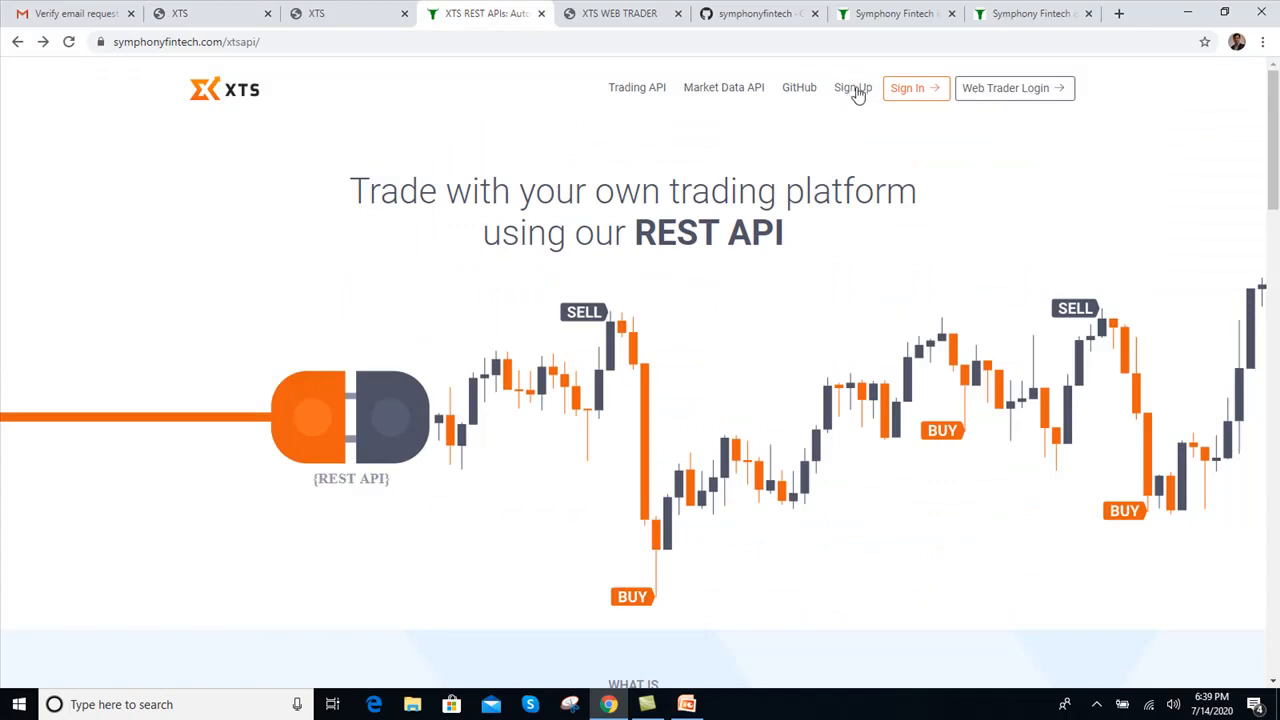
{"action": "left_click", "coordinate": [230, 14]}
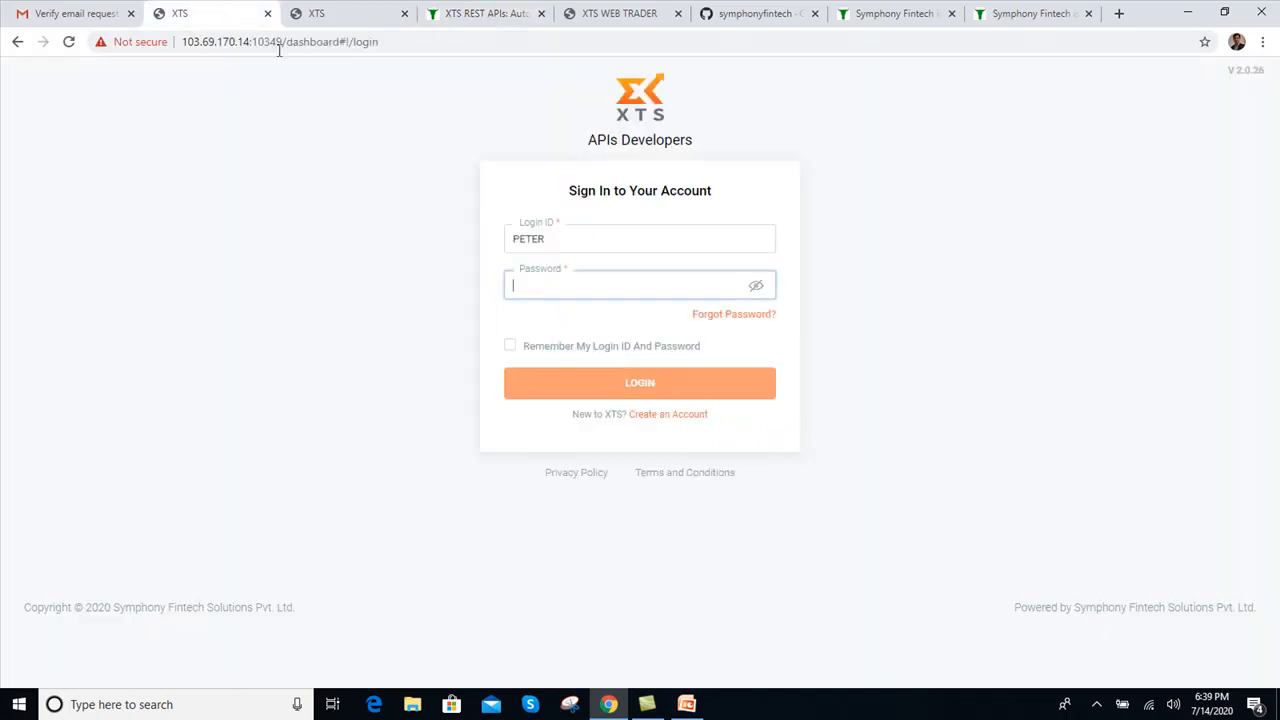
{"action": "type", "text": "*****"}
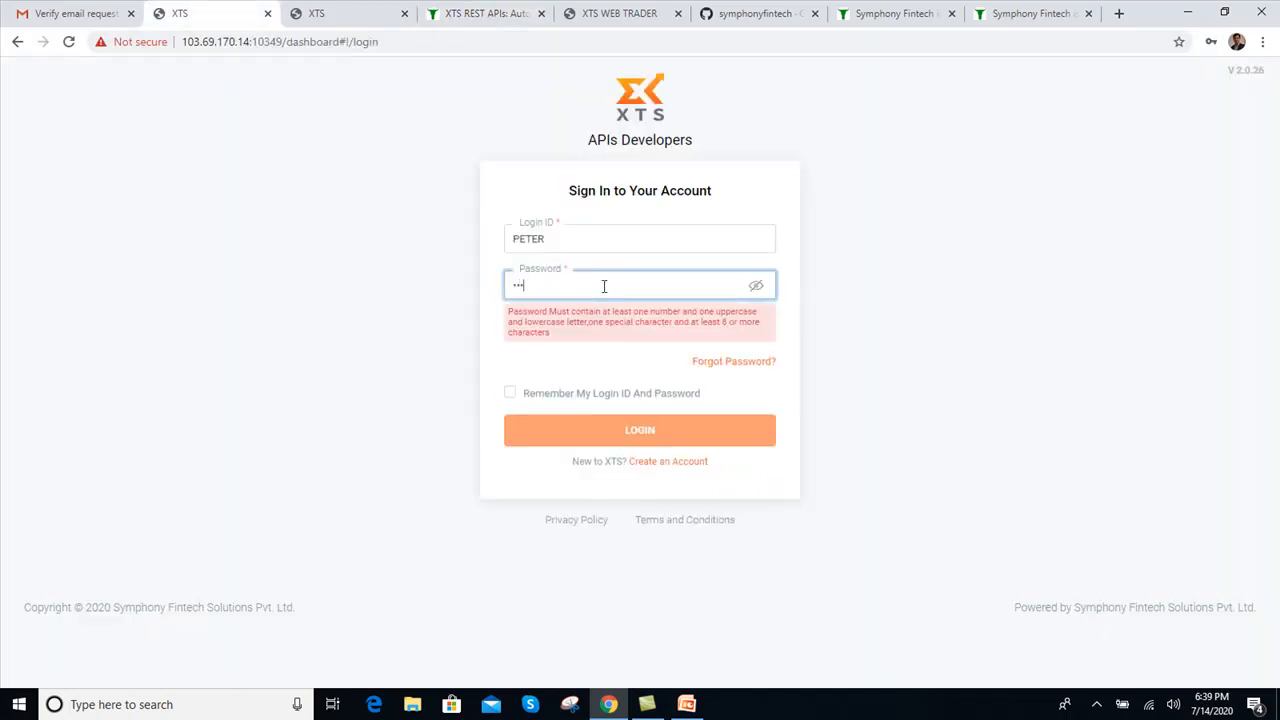
{"action": "type", "text": "****"}
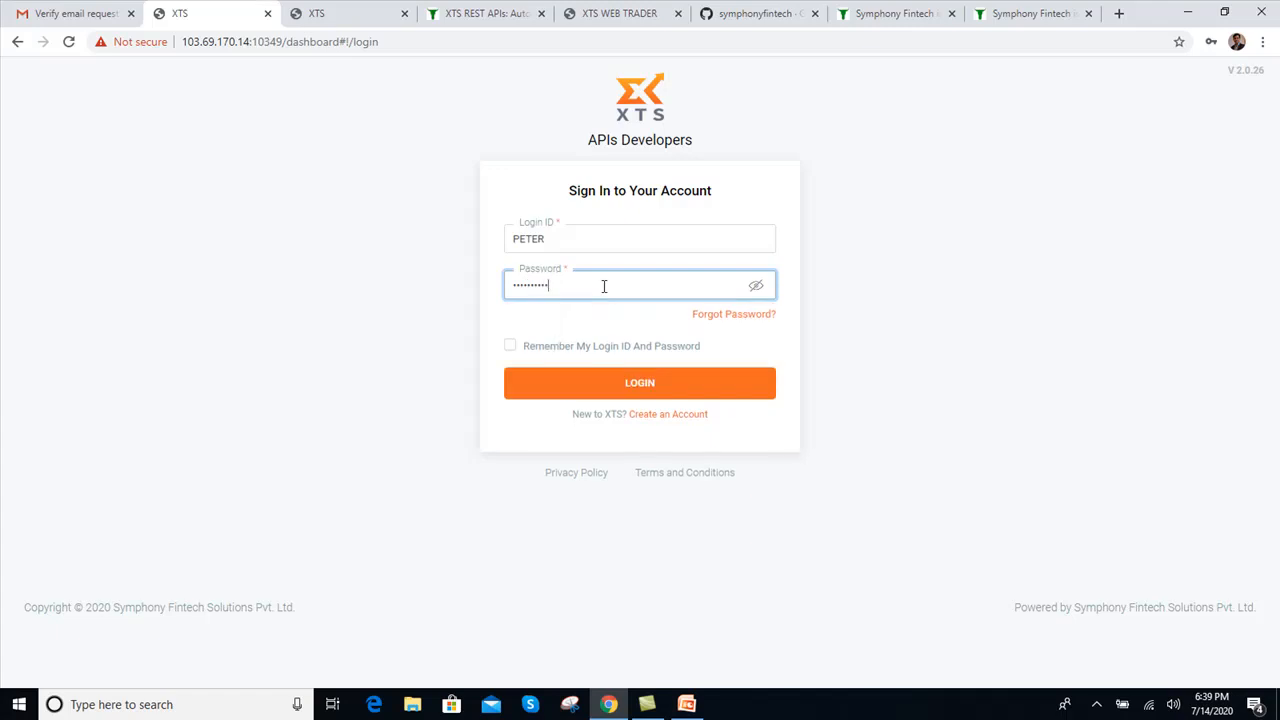
{"action": "left_click", "coordinate": [617, 384]}
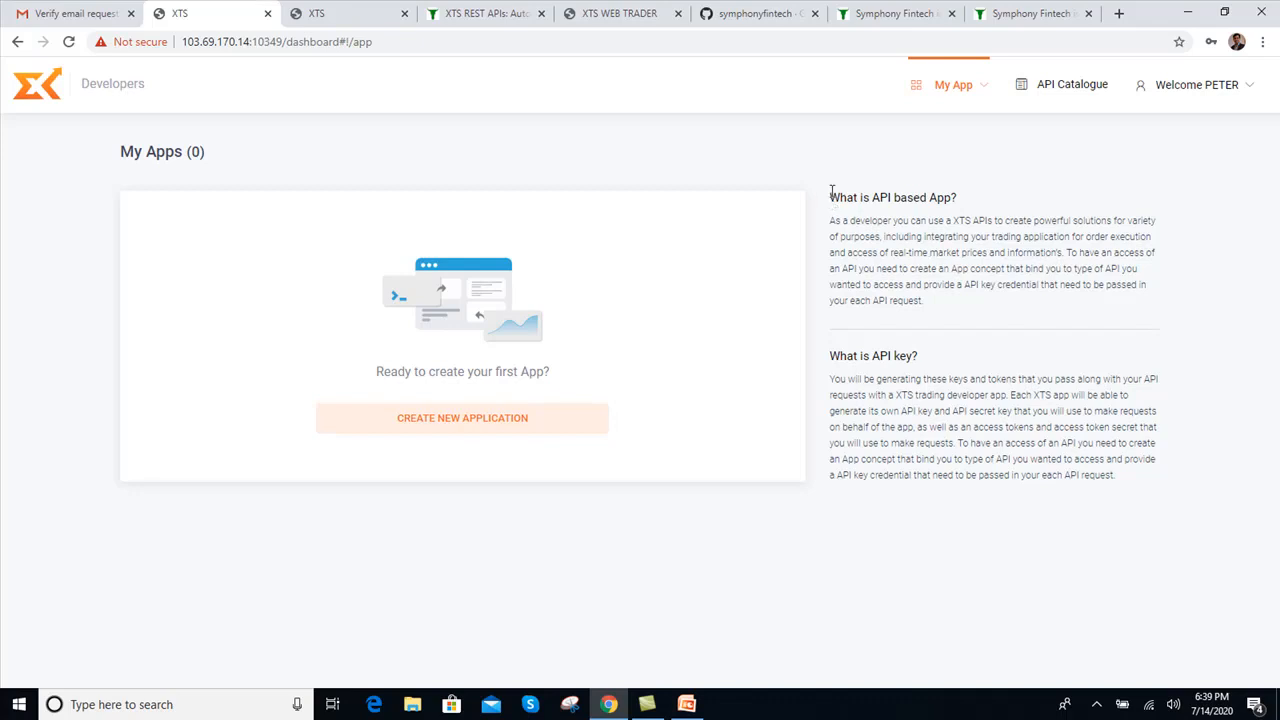
Open the trading ID validation form for creating a new application and enter the trading client ID
{"action": "left_click_drag", "start_coordinate": [831, 200], "coordinate": [964, 200]}
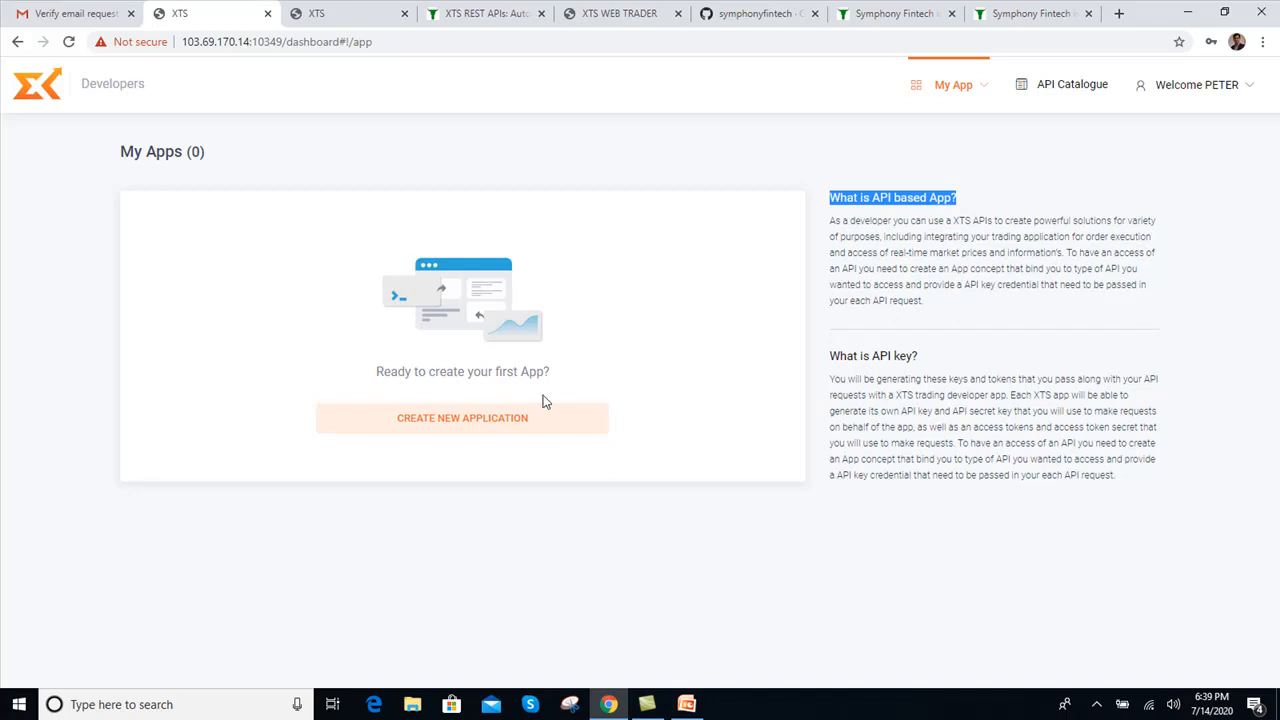
{"action": "left_click", "coordinate": [461, 421]}
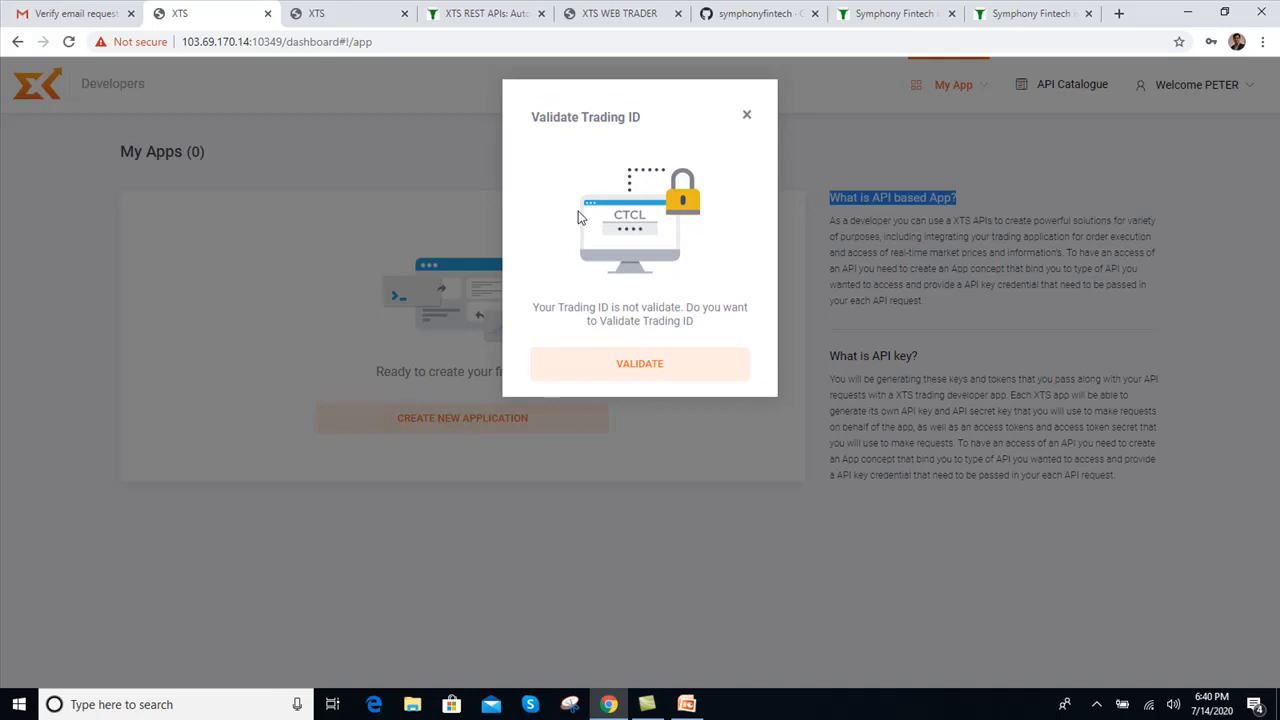
{"action": "left_click", "coordinate": [636, 366]}
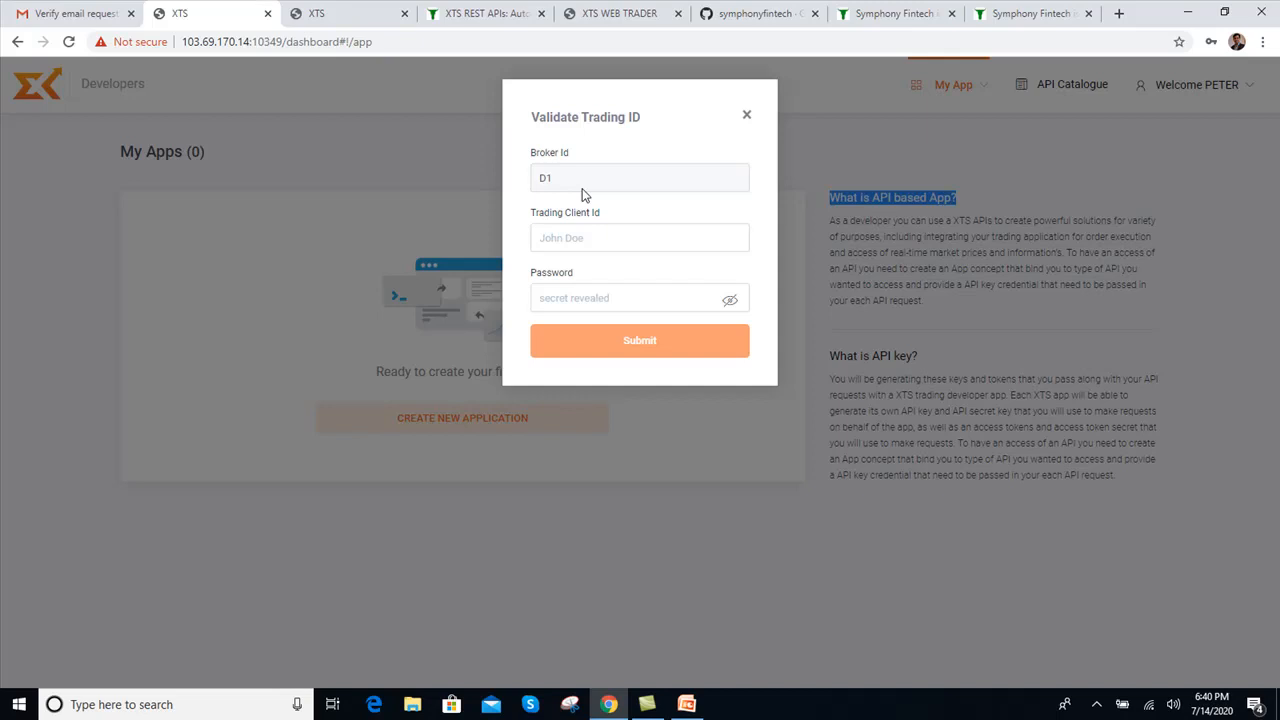
{"action": "left_click", "coordinate": [566, 245]}
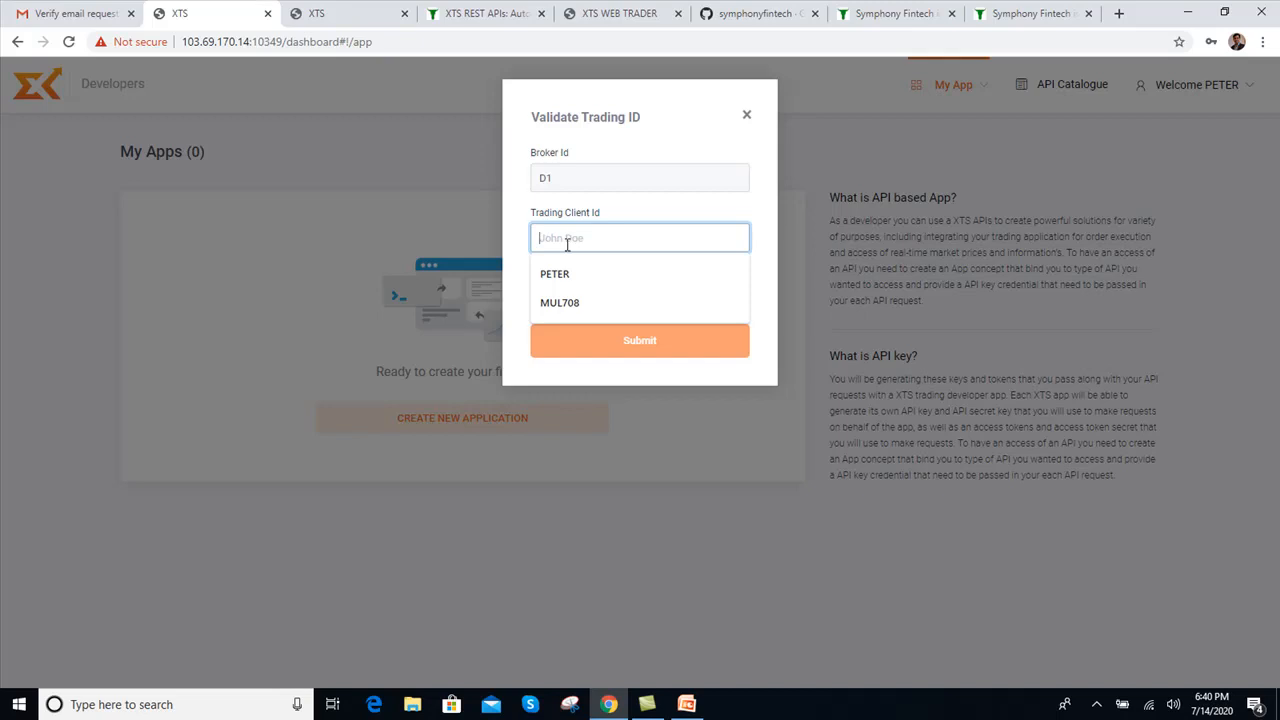
{"action": "type", "text": "PETER"}
{"action": "left_click", "coordinate": [760, 247]}
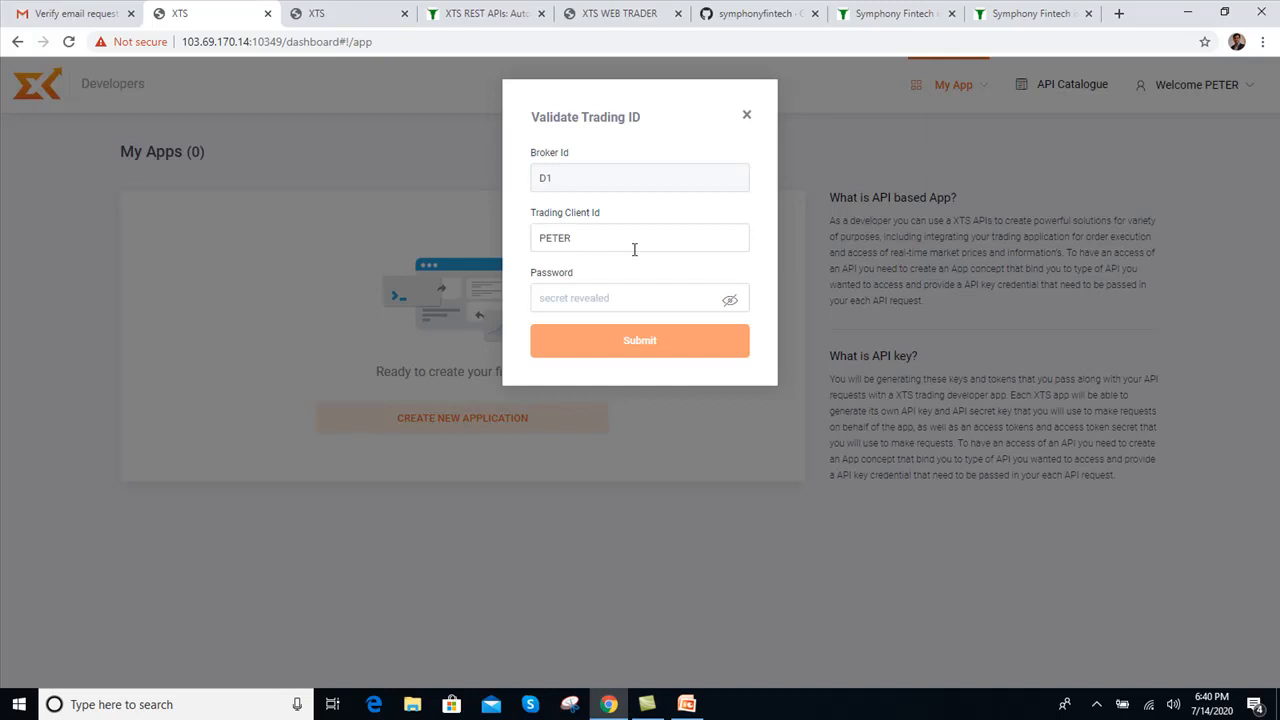
Enter the trading account password, submit the trading ID for validation, and dismiss the resulting message
{"action": "left_click", "coordinate": [583, 300]}
{"action": "type", "text": "••••••••••"}
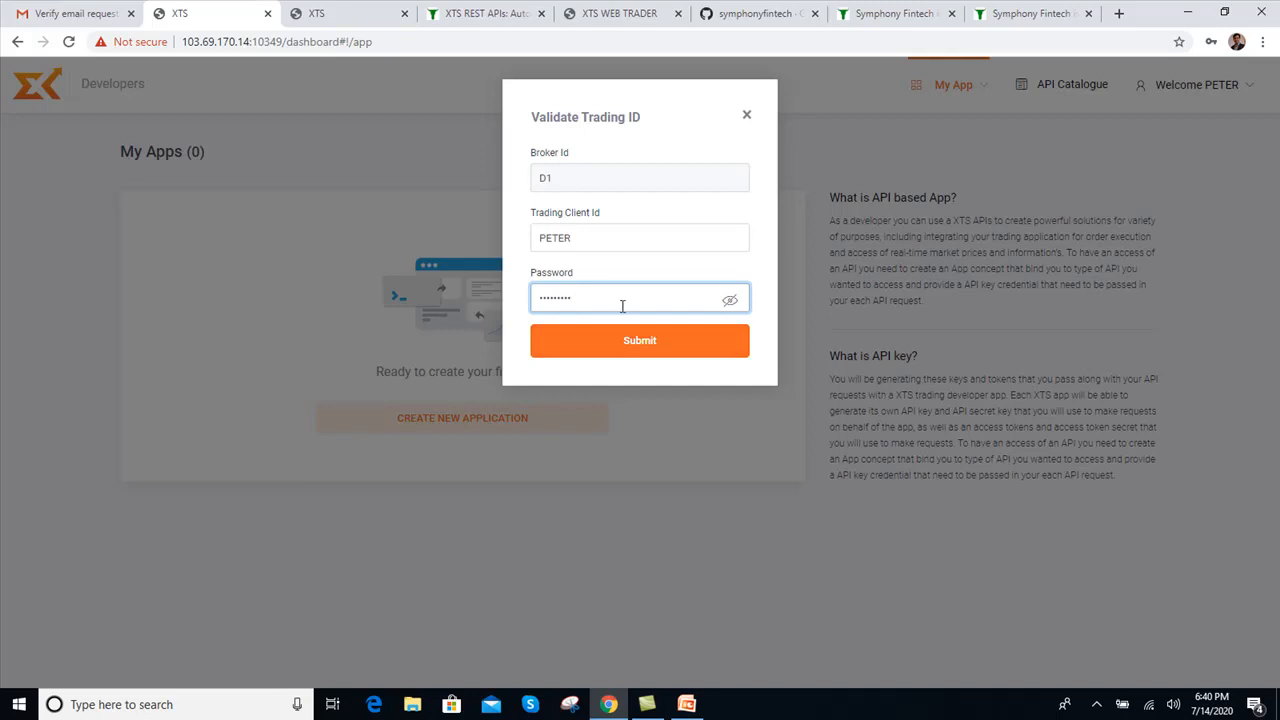
{"action": "key", "text": "ctrl+a"}
{"action": "key", "text": "BackSpace"}
{"action": "type", "text": "••••••"}
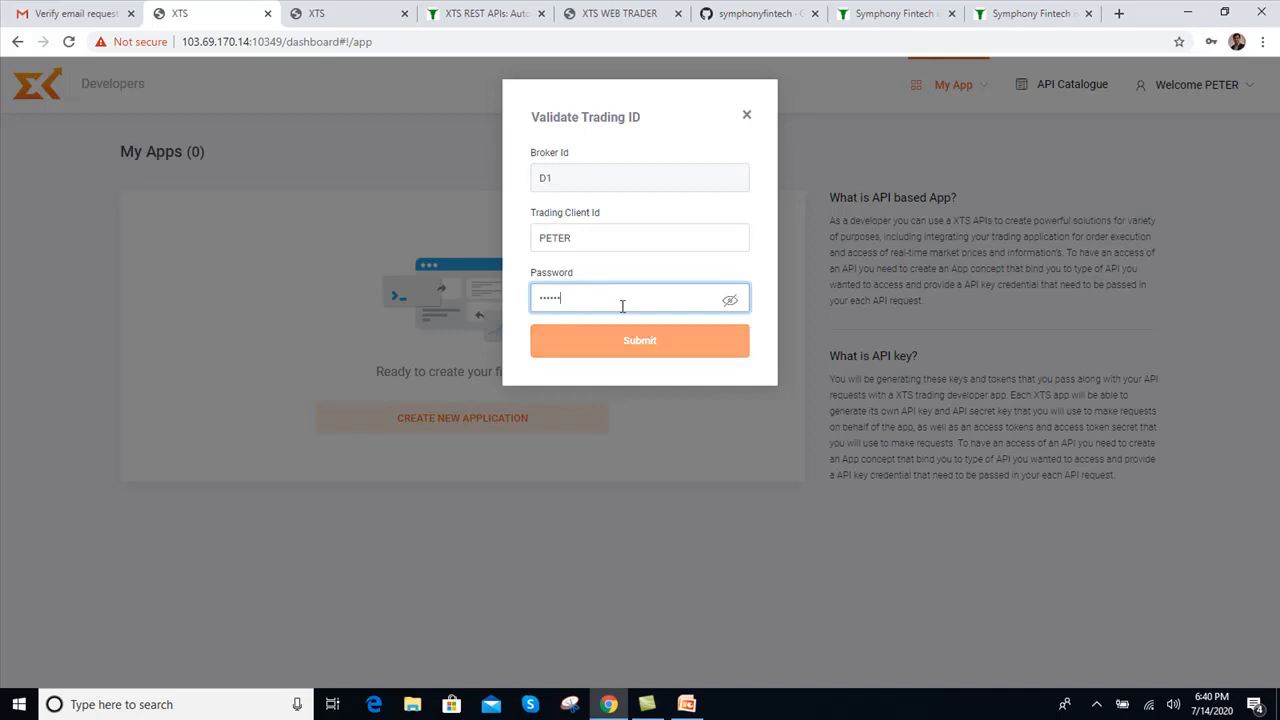
{"action": "type", "text": "••••"}
{"action": "left_click", "coordinate": [634, 342]}
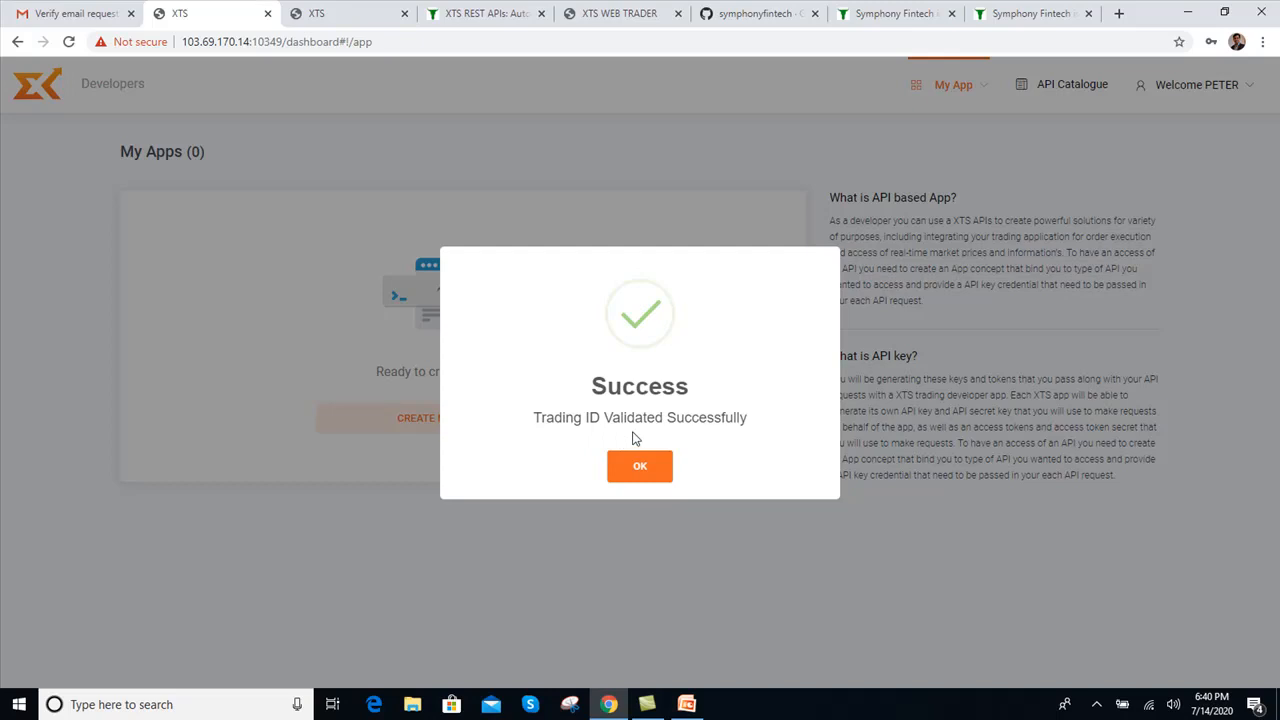
{"action": "left_click", "coordinate": [651, 468]}
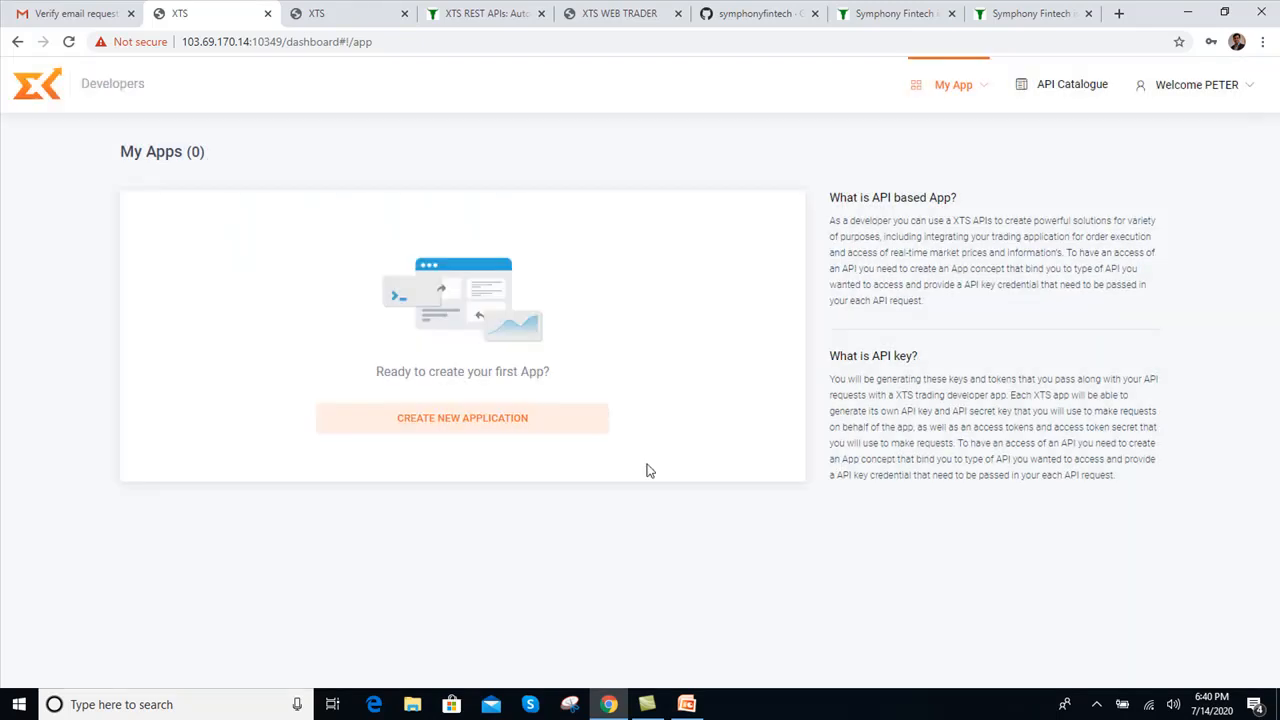
Open the API Catalogue and compare the monthly prices of the Interactive Order API and Market Data API packages
{"action": "left_click", "coordinate": [1065, 89]}
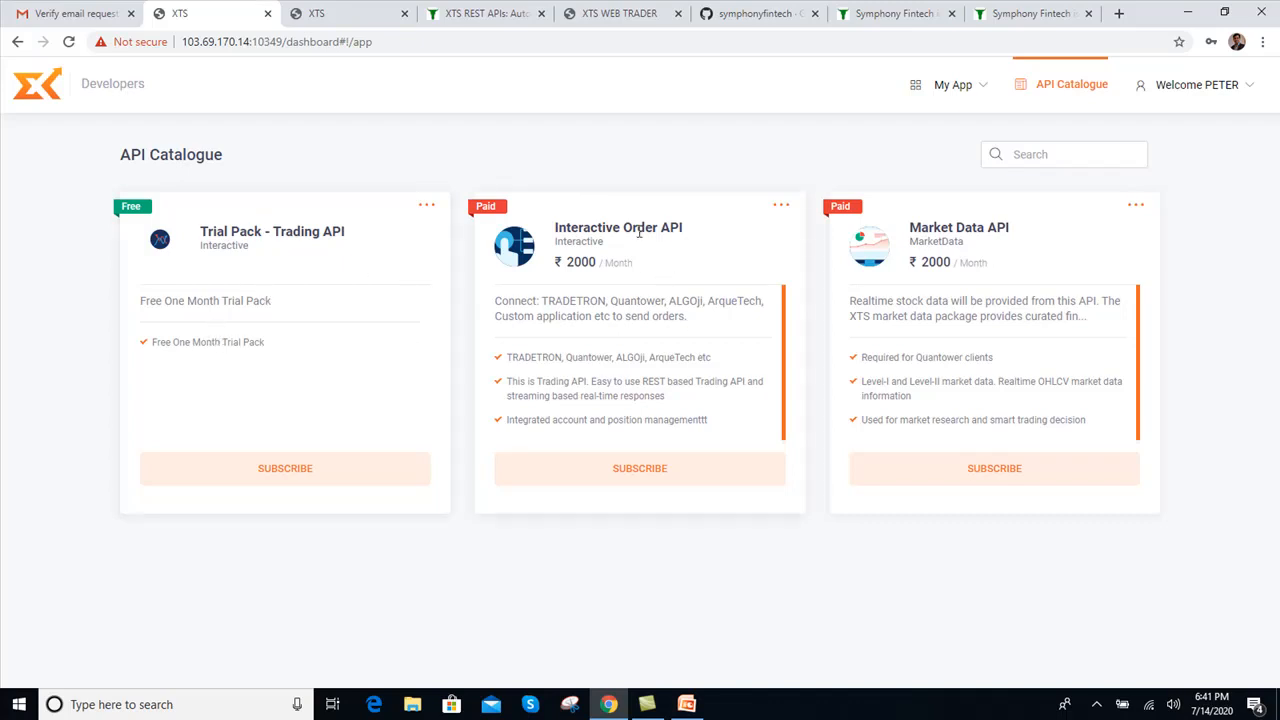
{"action": "left_click_drag", "start_coordinate": [555, 227], "coordinate": [672, 228]}
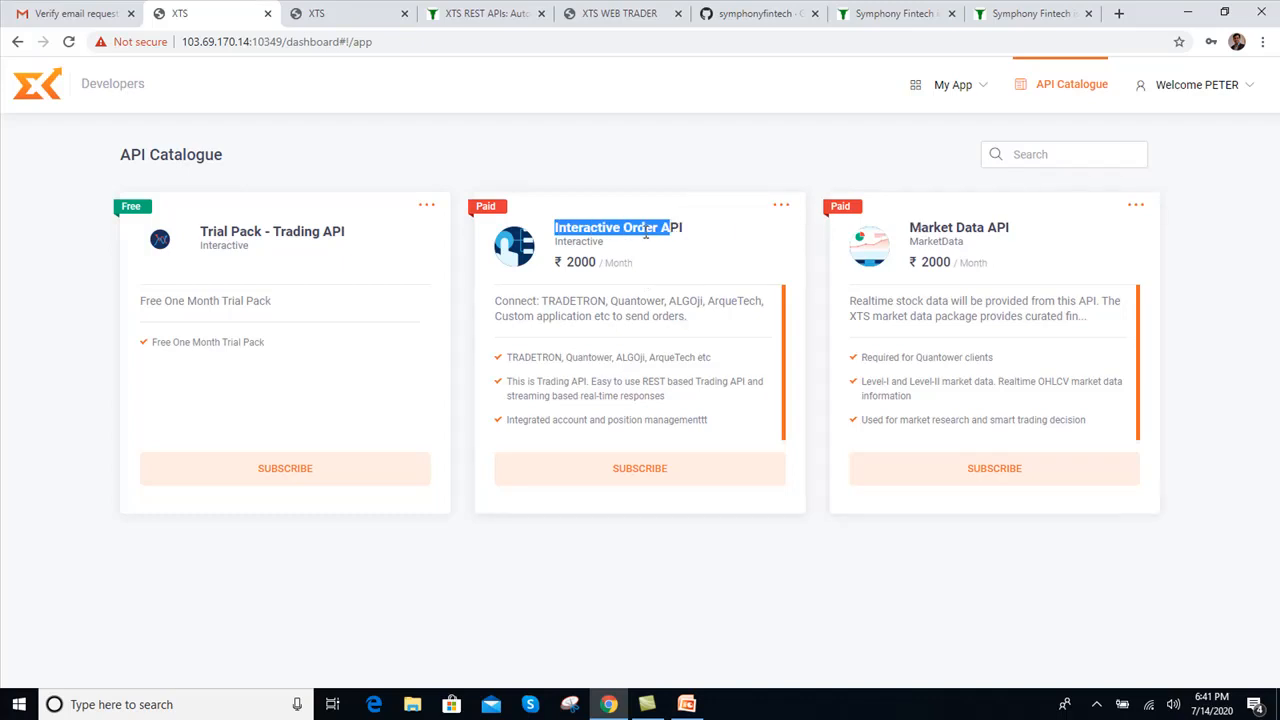
{"action": "left_click", "coordinate": [626, 258]}
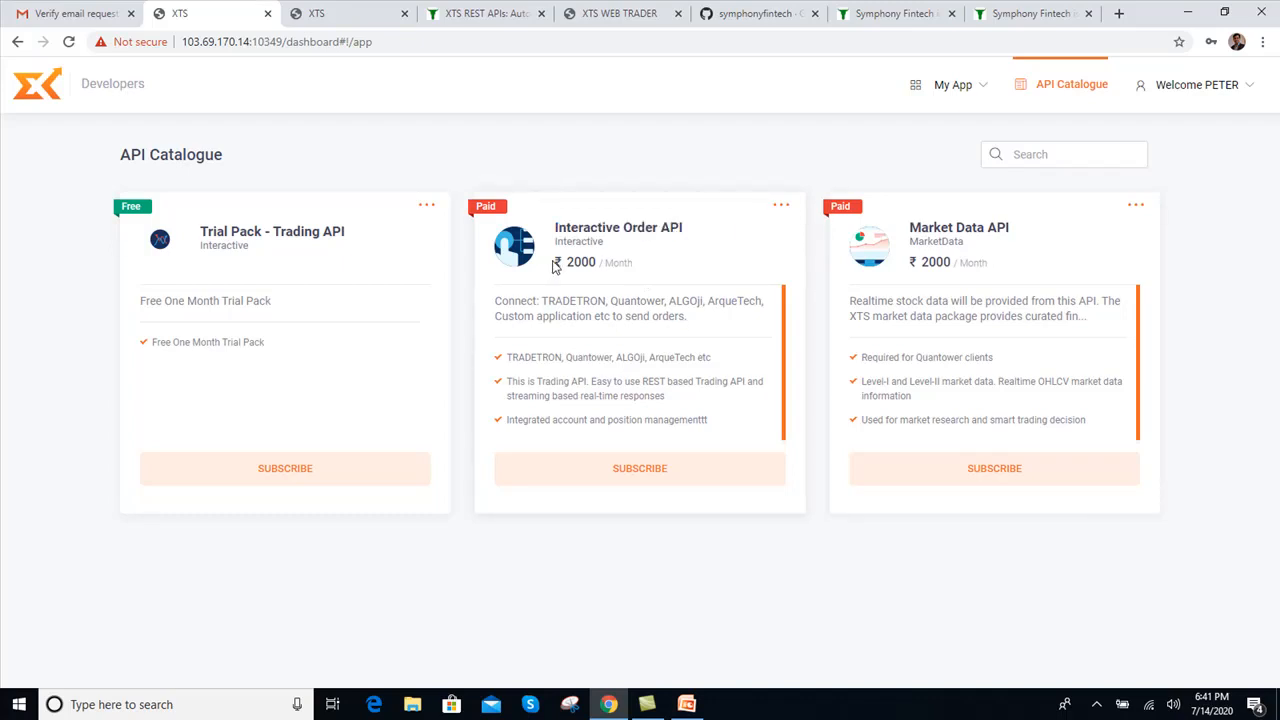
{"action": "left_click_drag", "start_coordinate": [562, 265], "coordinate": [640, 274]}
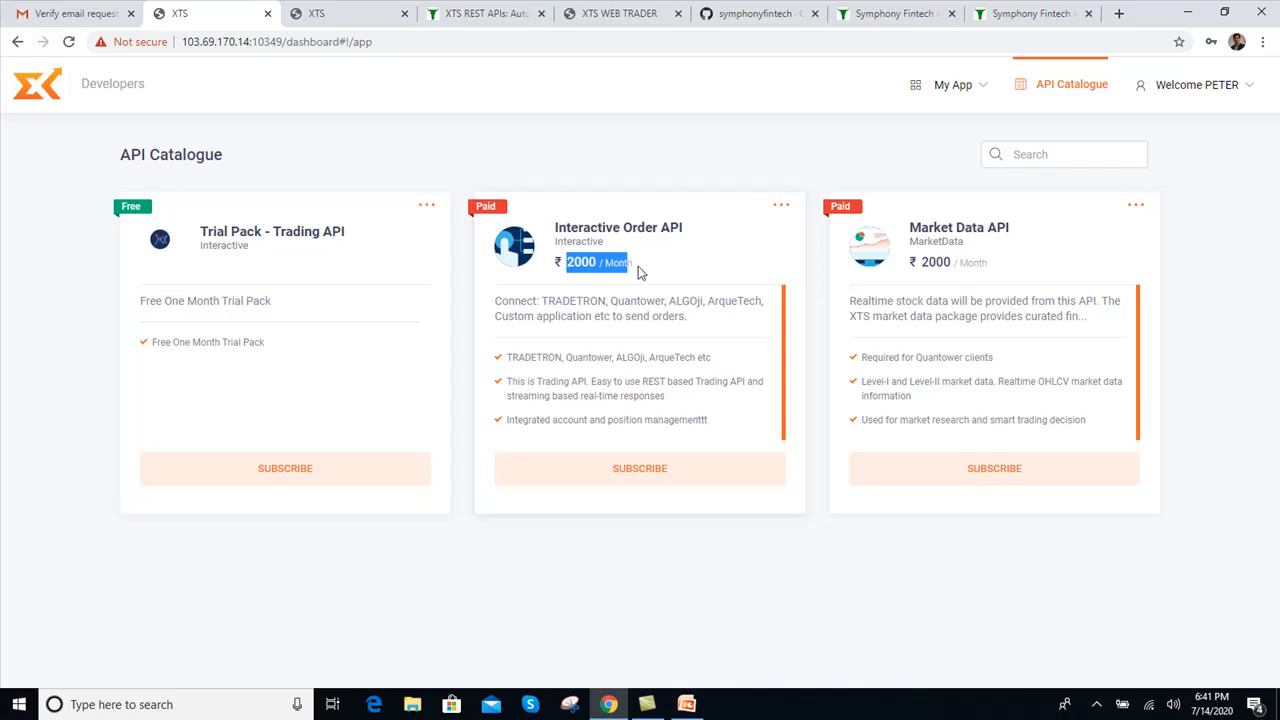
{"action": "left_click", "coordinate": [659, 276]}
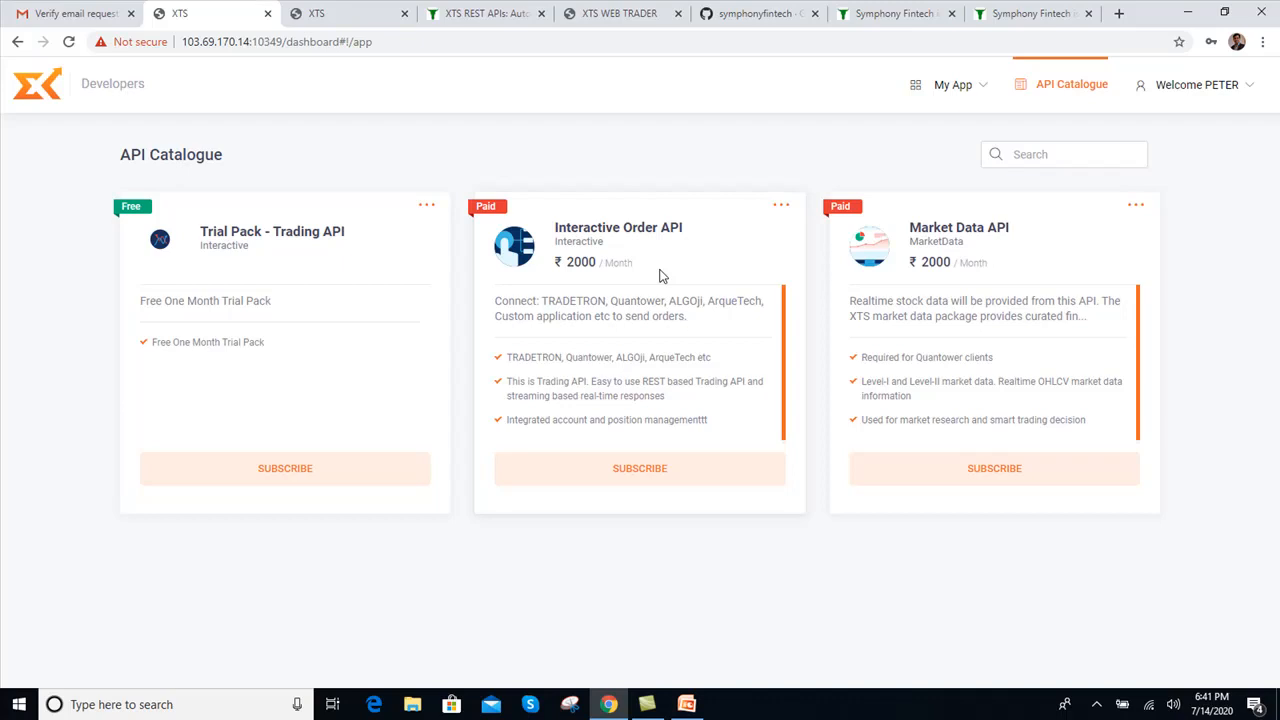
{"action": "left_click_drag", "start_coordinate": [911, 262], "coordinate": [990, 262]}
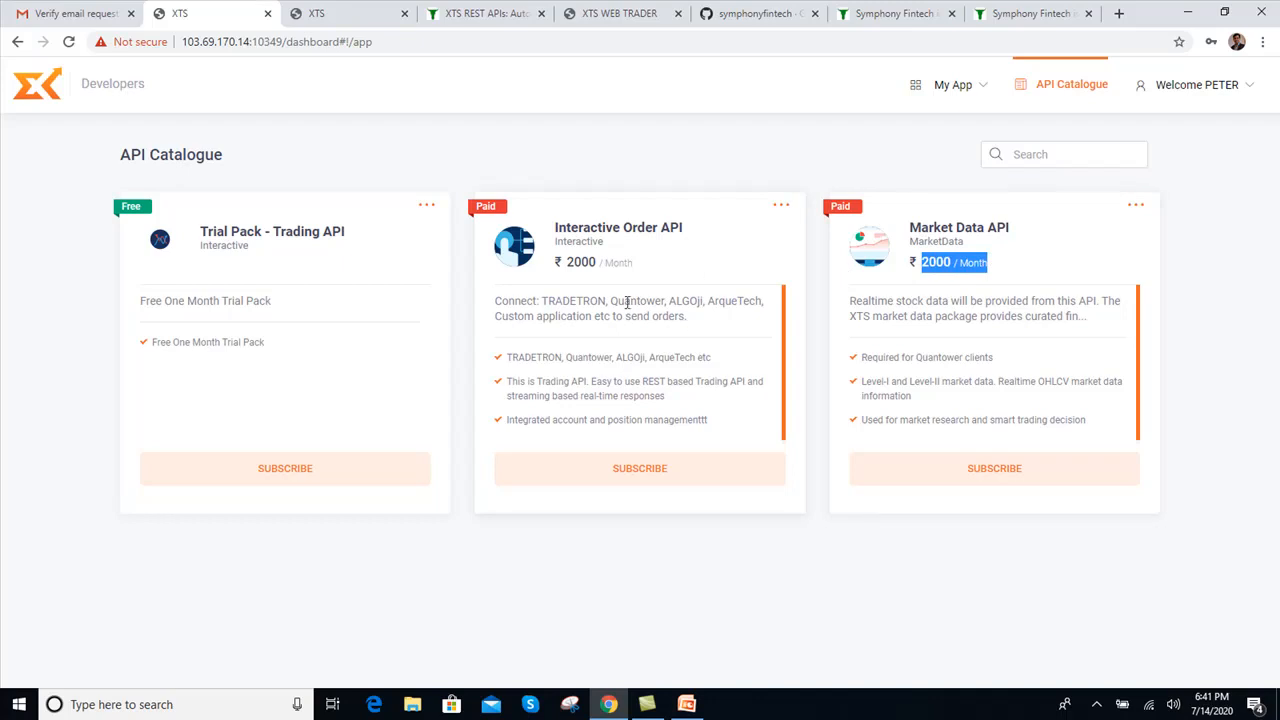
{"action": "left_click", "coordinate": [578, 313]}
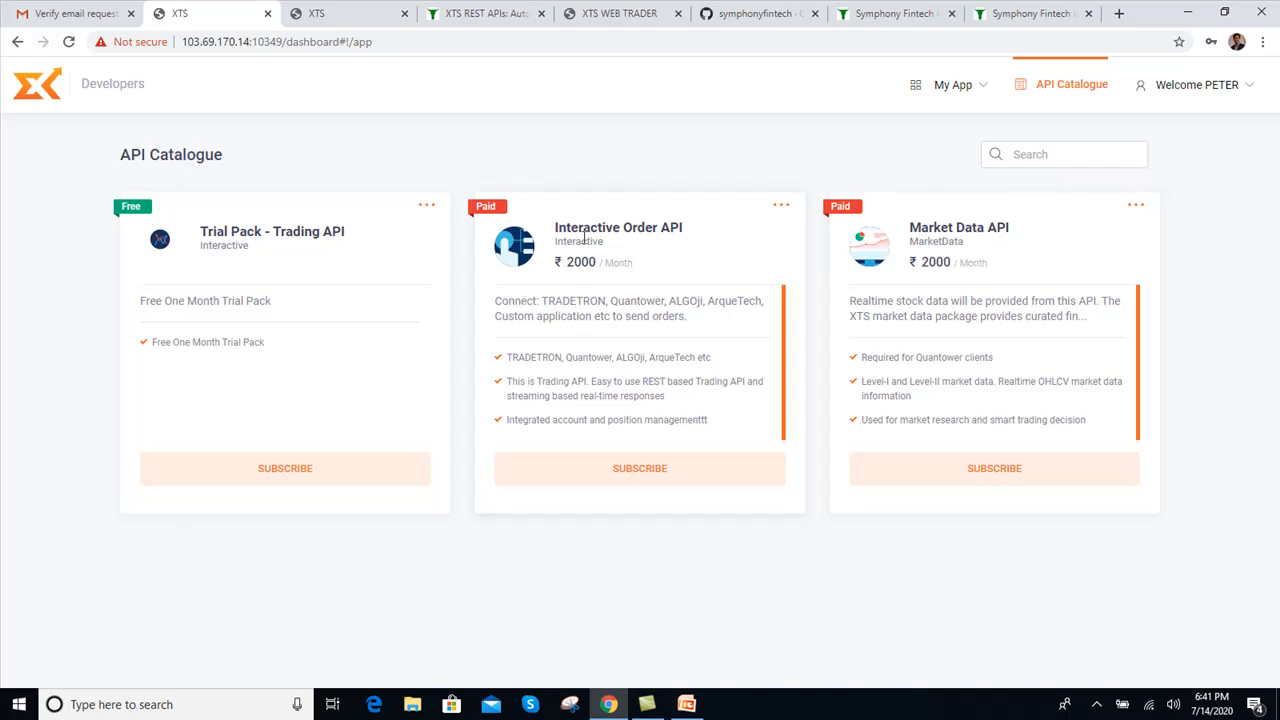
Examine the supported platforms and features listed for the Interactive Order API and Market Data API packages
{"action": "left_click_drag", "start_coordinate": [556, 227], "coordinate": [665, 228]}
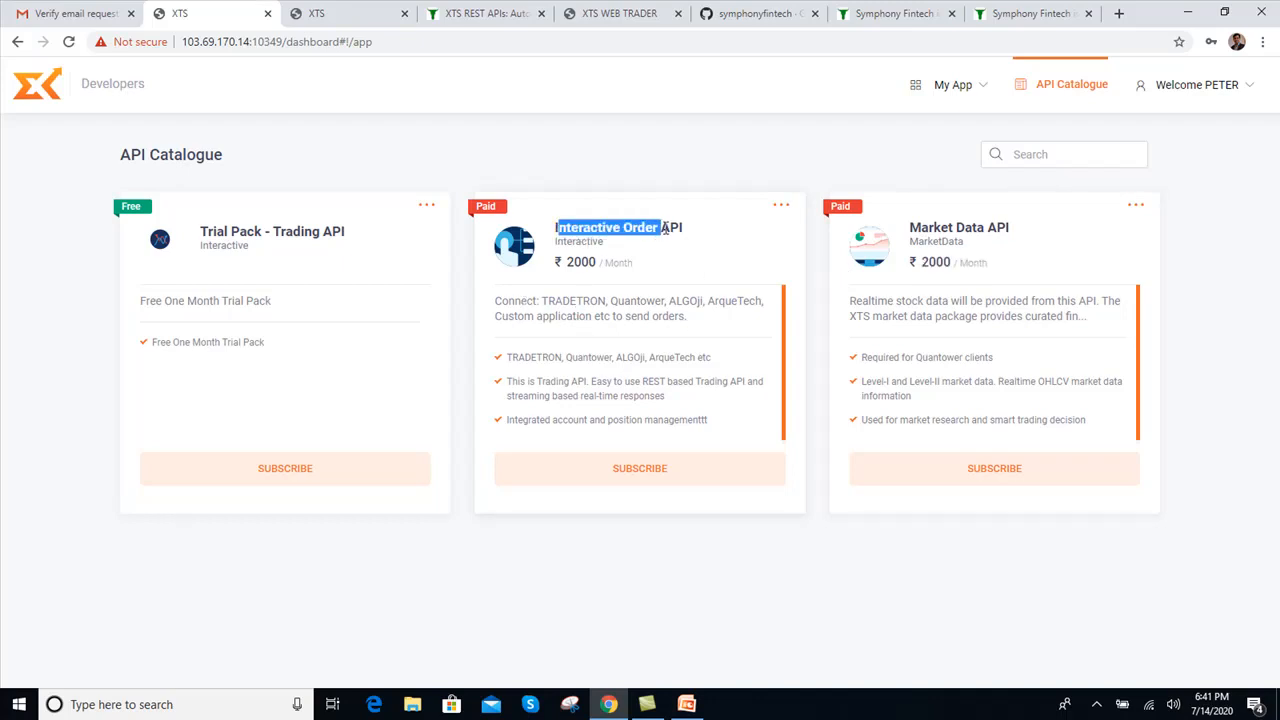
{"action": "left_click_drag", "start_coordinate": [541, 300], "coordinate": [749, 323]}
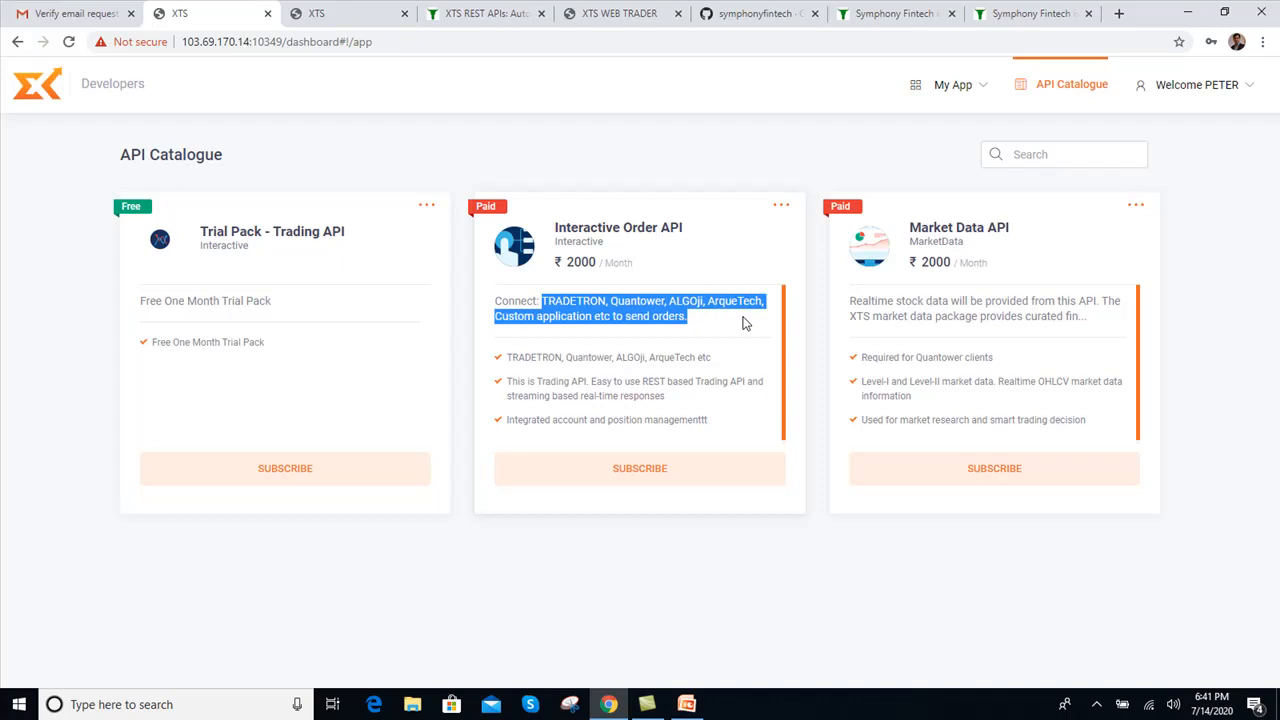
{"action": "left_click", "coordinate": [744, 323]}
{"action": "left_click_drag", "start_coordinate": [506, 356], "coordinate": [647, 401]}
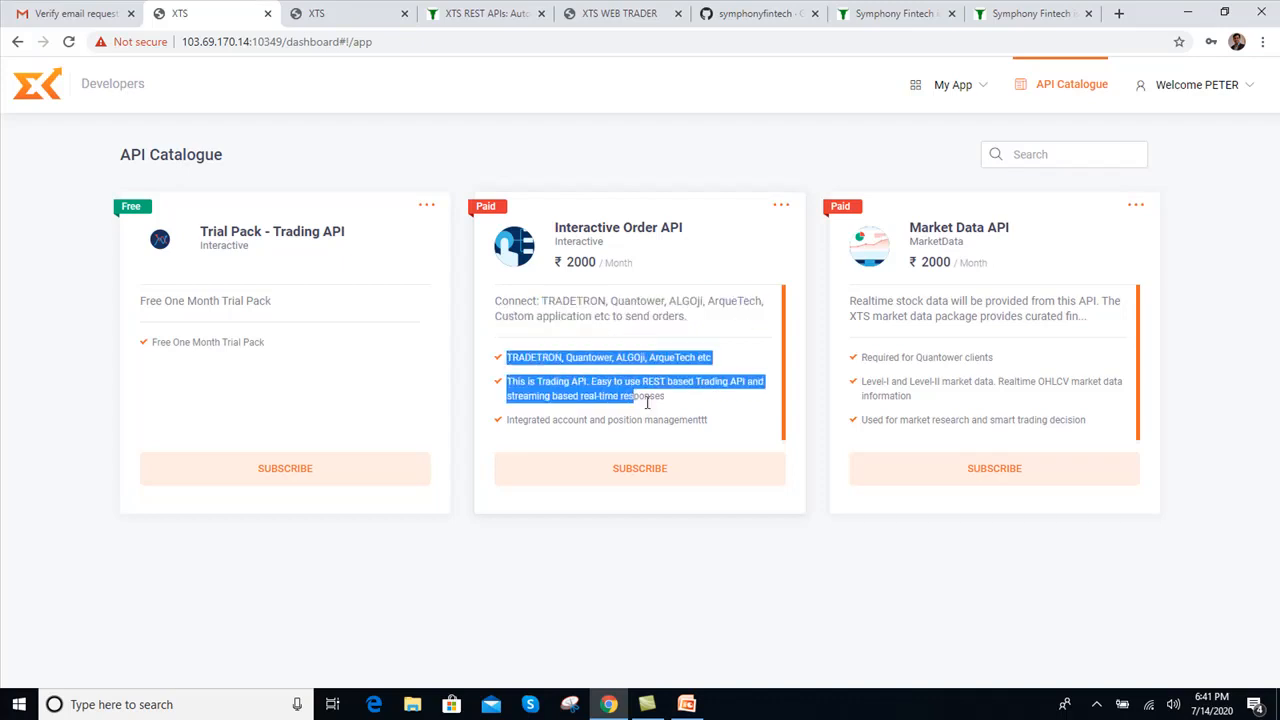
{"action": "left_click", "coordinate": [872, 333]}
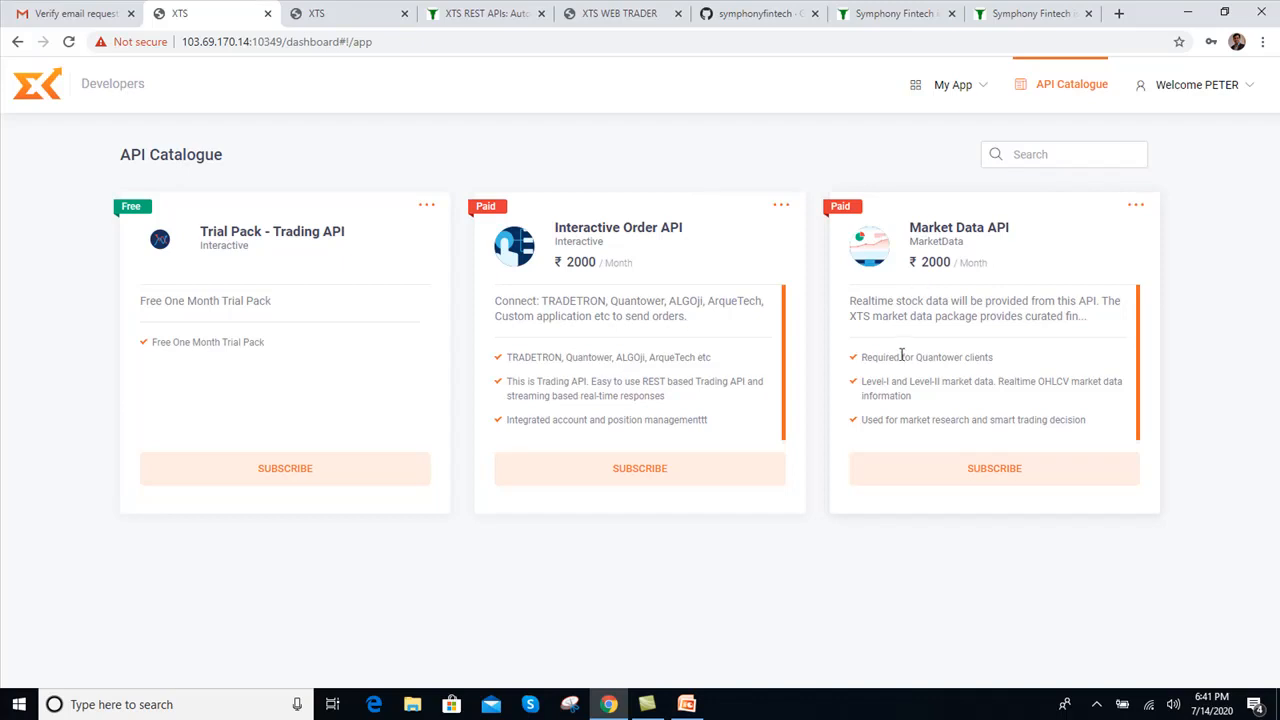
{"action": "left_click_drag", "start_coordinate": [917, 357], "coordinate": [966, 357]}
{"action": "left_click_drag", "start_coordinate": [547, 300], "coordinate": [587, 300]}
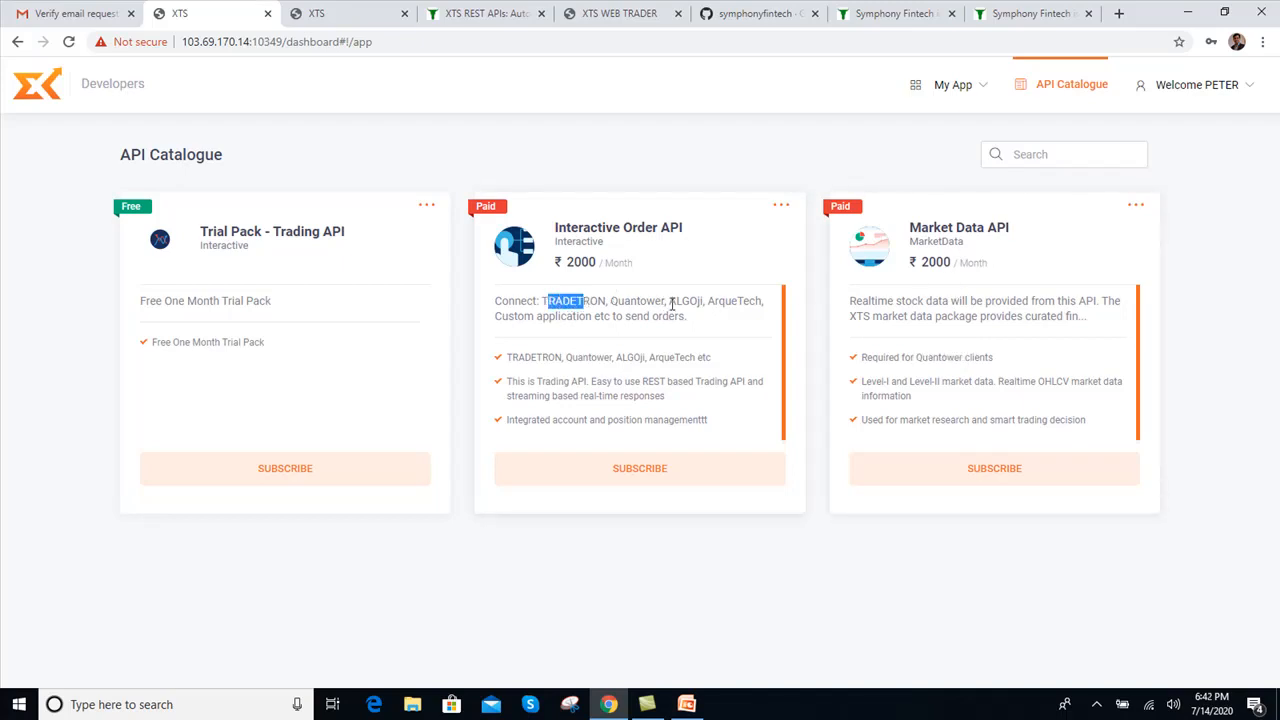
{"action": "left_click_drag", "start_coordinate": [674, 301], "coordinate": [697, 303]}
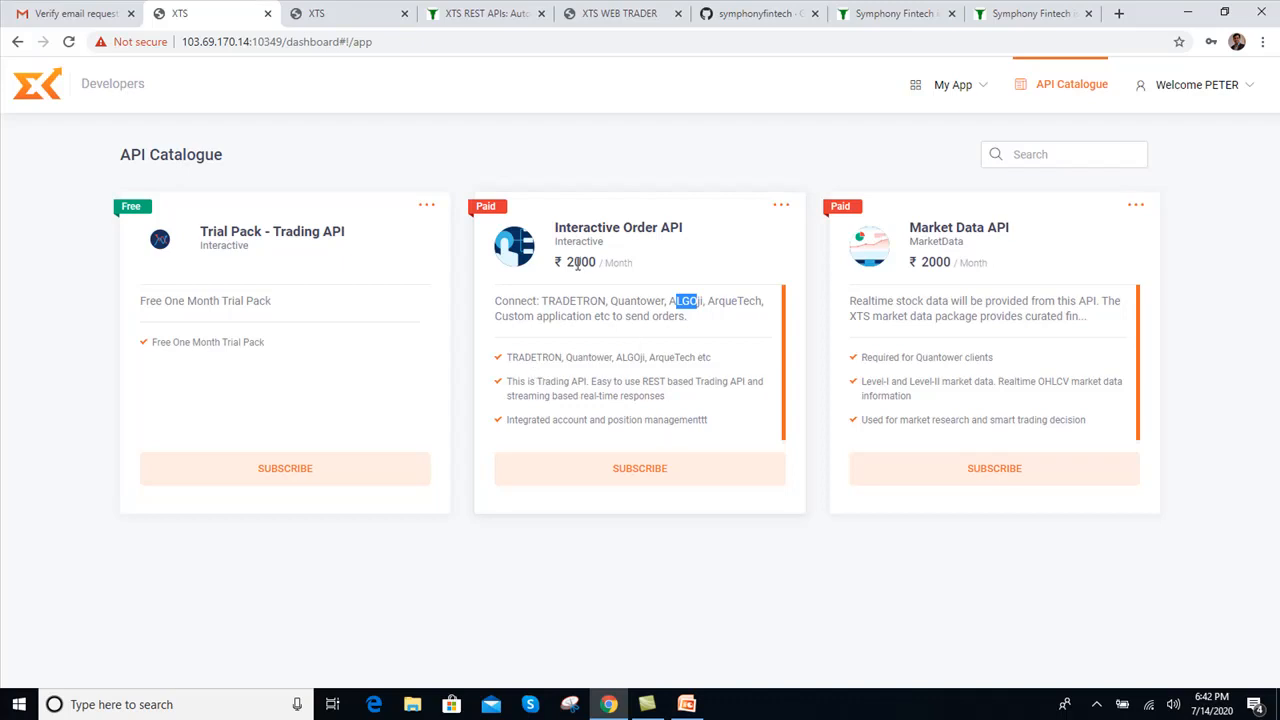
Start a subscription to the Interactive Order API and set the application's name to TradeTron
{"action": "left_click", "coordinate": [645, 470]}
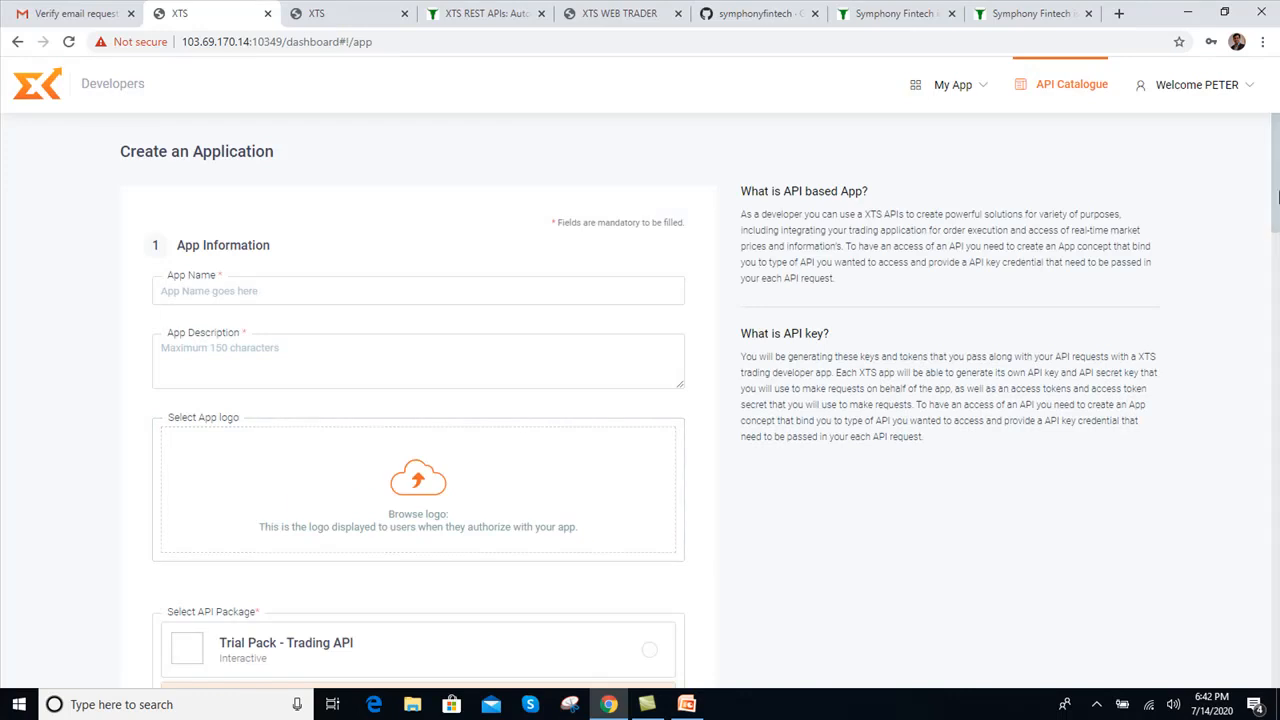
{"action": "scroll", "coordinate": [1277, 207], "scroll_direction": "down", "scroll_amount": 1}
{"action": "left_click", "coordinate": [253, 248]}
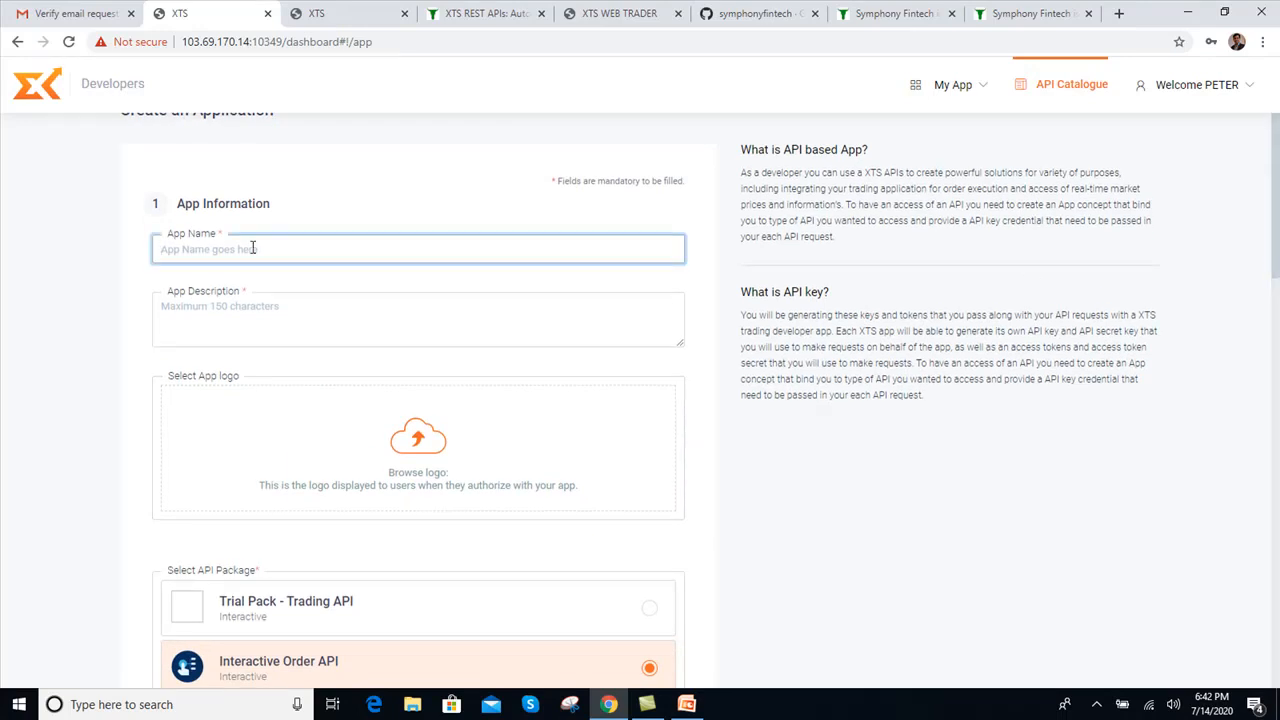
{"action": "type", "text": "Trade"}
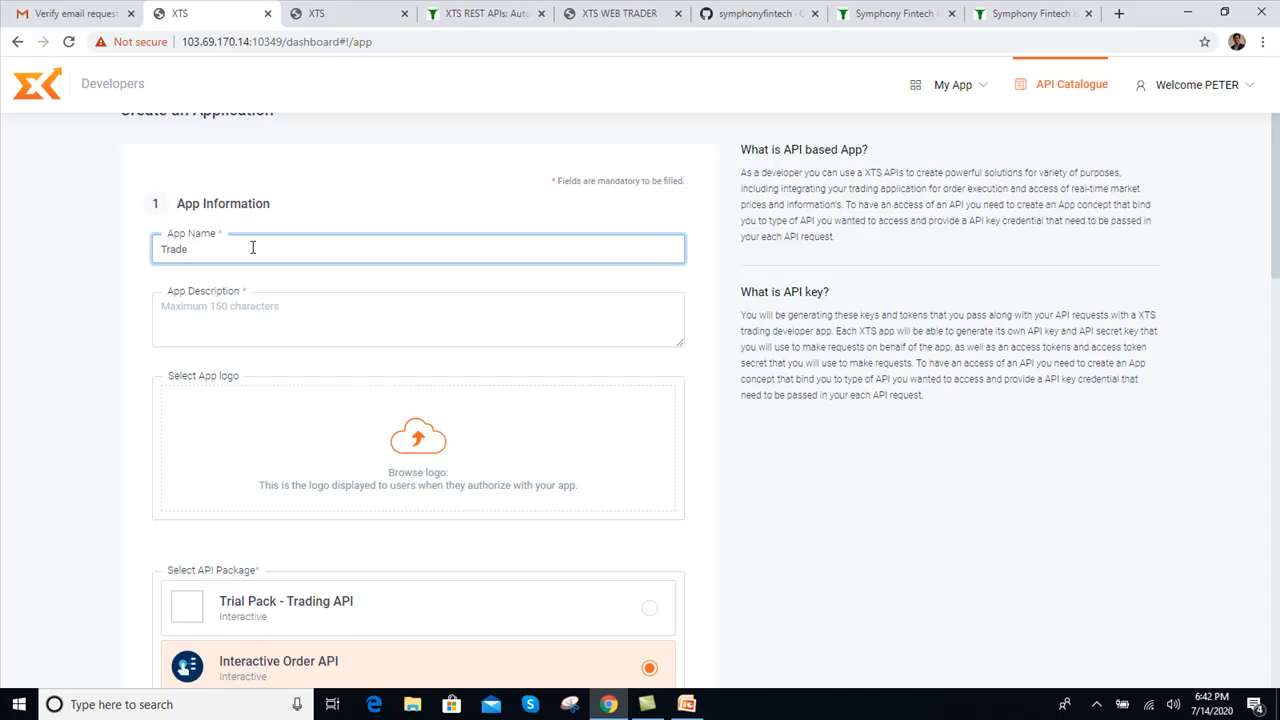
{"action": "type", "text": "Tro"}
{"action": "type", "text": "n Quantower"}
{"action": "key", "text": "BackSpace"}
{"action": "key", "text": "BackSpace"}
{"action": "key", "text": "BackSpace"}
{"action": "key", "text": "BackSpace"}
{"action": "key", "text": "BackSpace"}
{"action": "key", "text": "BackSpace"}
{"action": "key", "text": "BackSpace"}
{"action": "key", "text": "BackSpace"}
{"action": "key", "text": "BackSpace"}
{"action": "key", "text": "BackSpace"}
Fill in the app description with "Using API for Tradetron"
{"action": "left_click", "coordinate": [225, 314]}
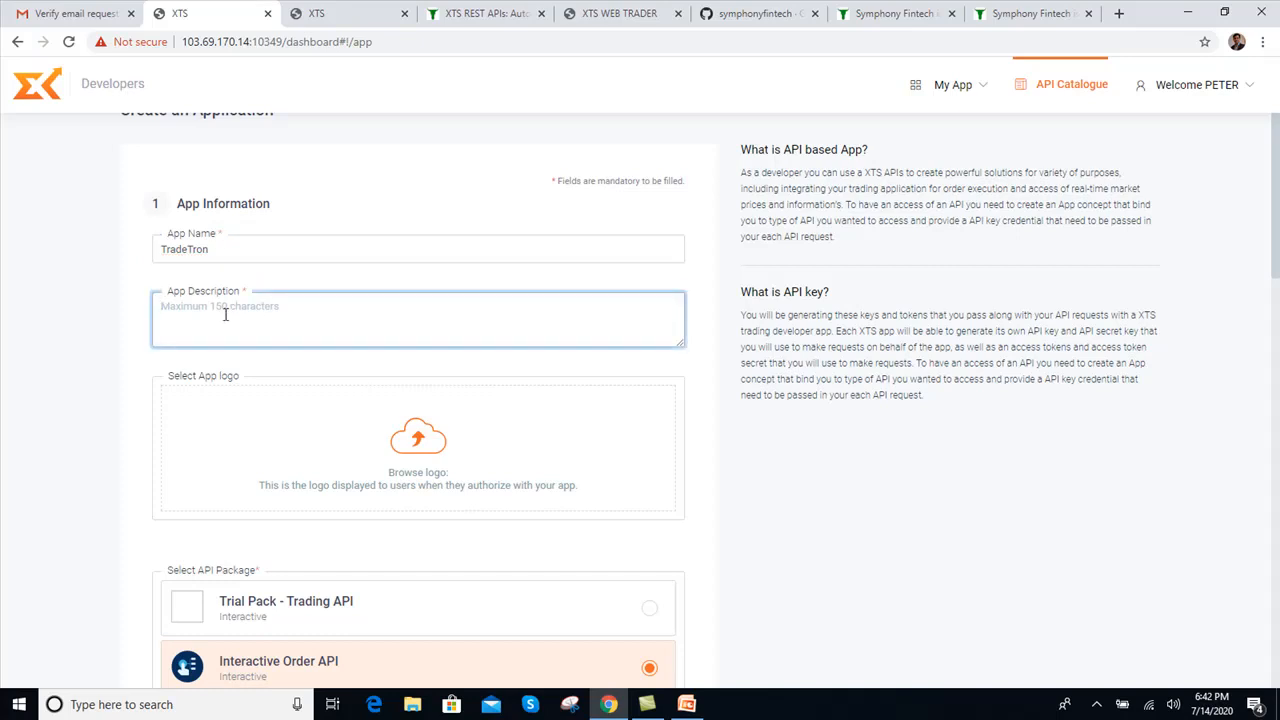
{"action": "type", "text": "Using API for Tradetron"}
{"action": "scroll", "coordinate": [1277, 232], "scroll_direction": "down", "scroll_amount": 2}
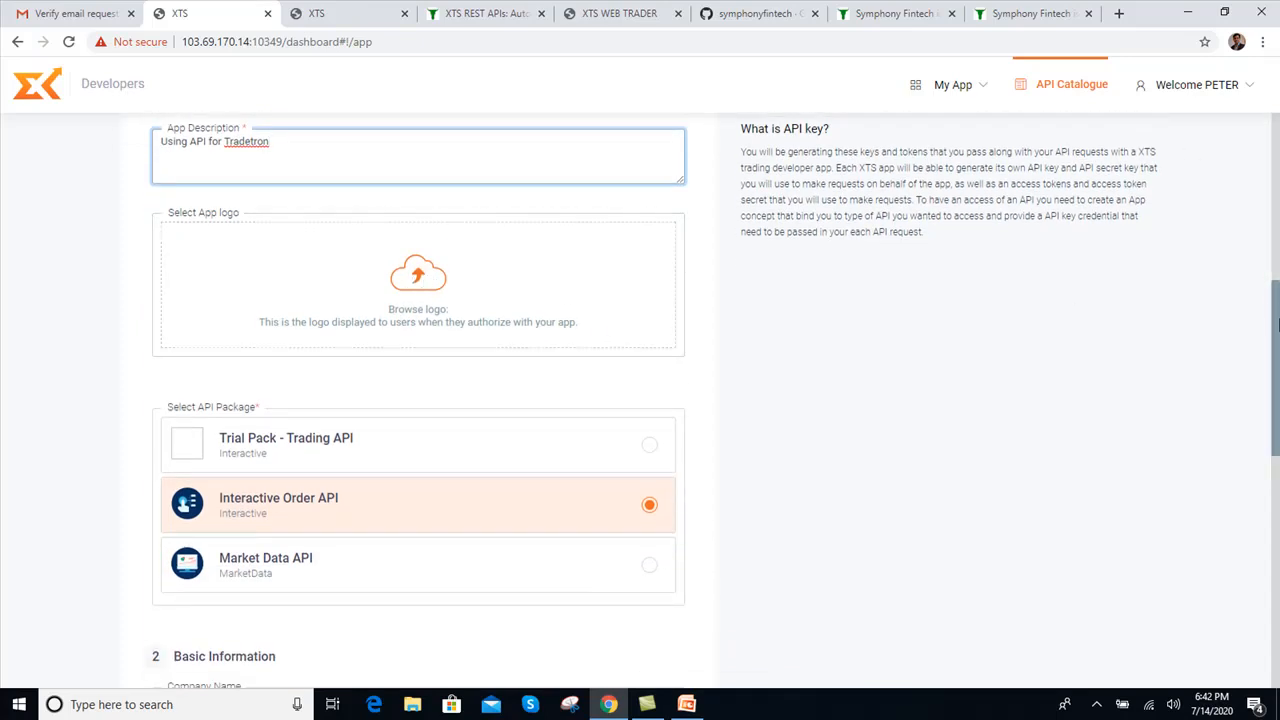
Create the new application with the Interactive Order API package, leaving the company name and redirect URL blank, and acknowledge the notice
{"action": "scroll", "coordinate": [1275, 437], "scroll_direction": "down", "scroll_amount": 1}
{"action": "scroll", "coordinate": [1277, 437], "scroll_direction": "down", "scroll_amount": 2}
{"action": "left_click", "coordinate": [298, 489]}
{"action": "left_click", "coordinate": [244, 548]}
{"action": "left_click", "coordinate": [234, 588]}
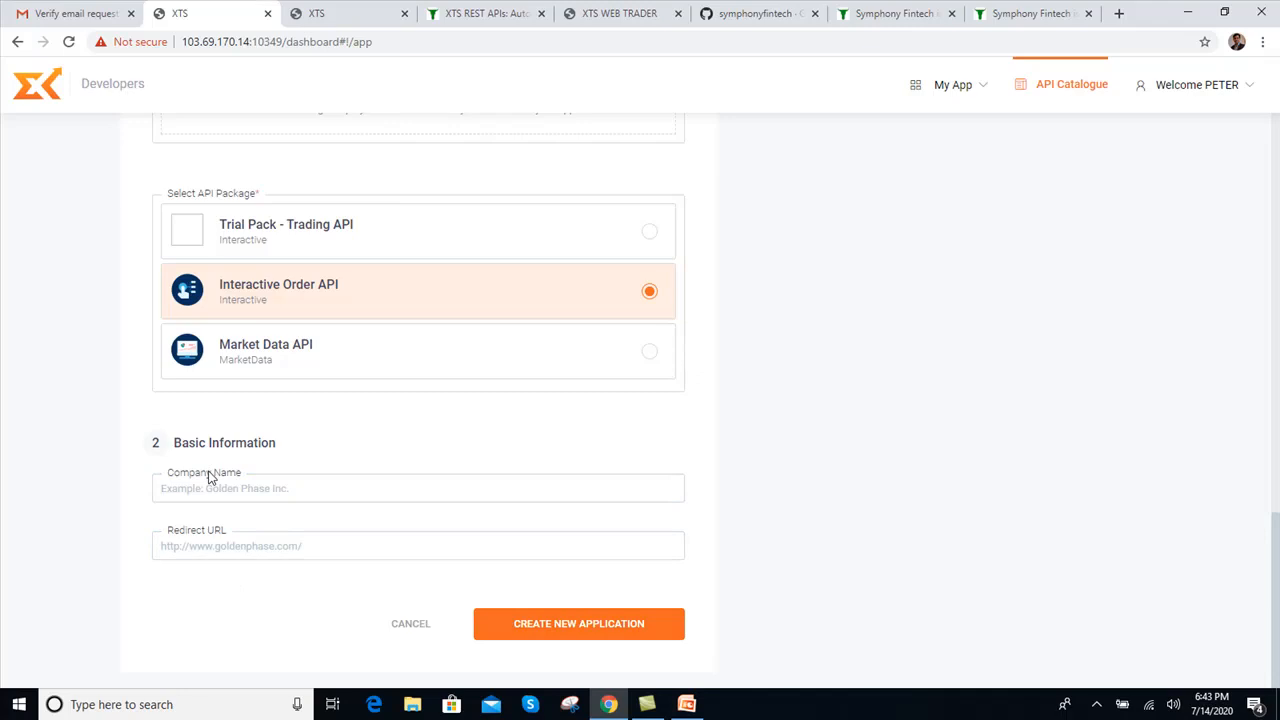
{"action": "left_click", "coordinate": [245, 486]}
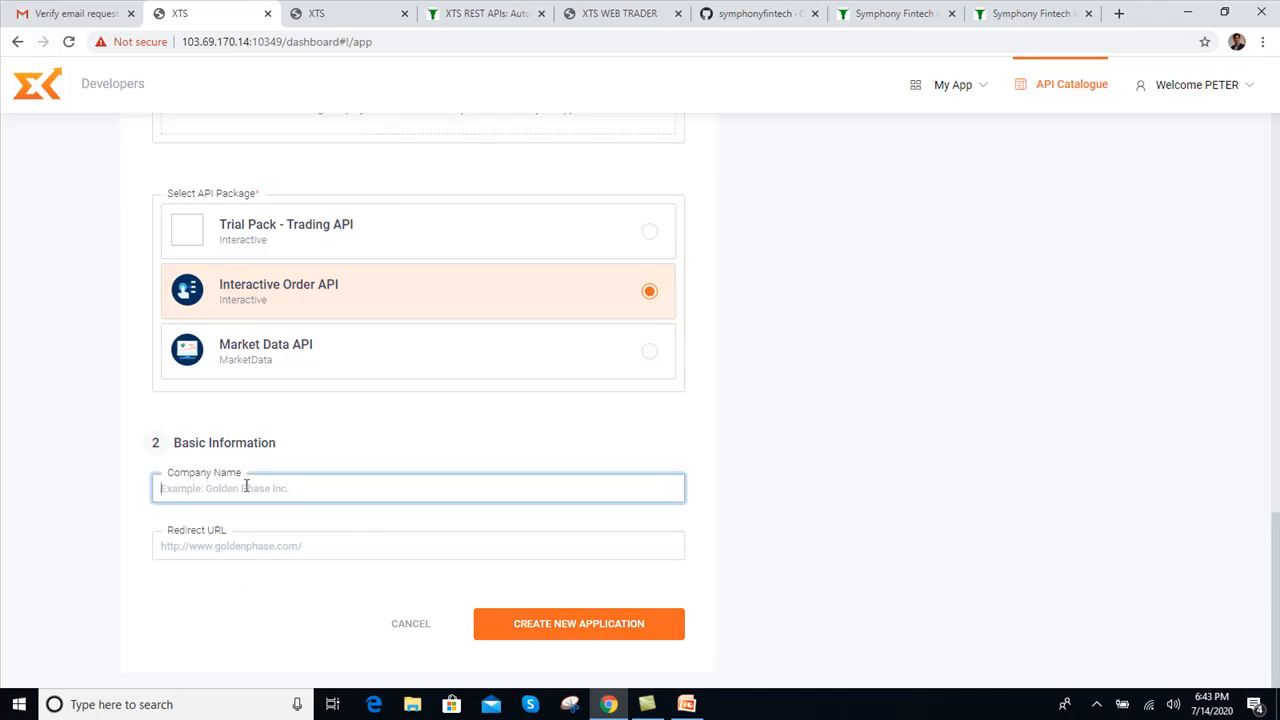
{"action": "left_click", "coordinate": [234, 547]}
{"action": "left_click", "coordinate": [238, 583]}
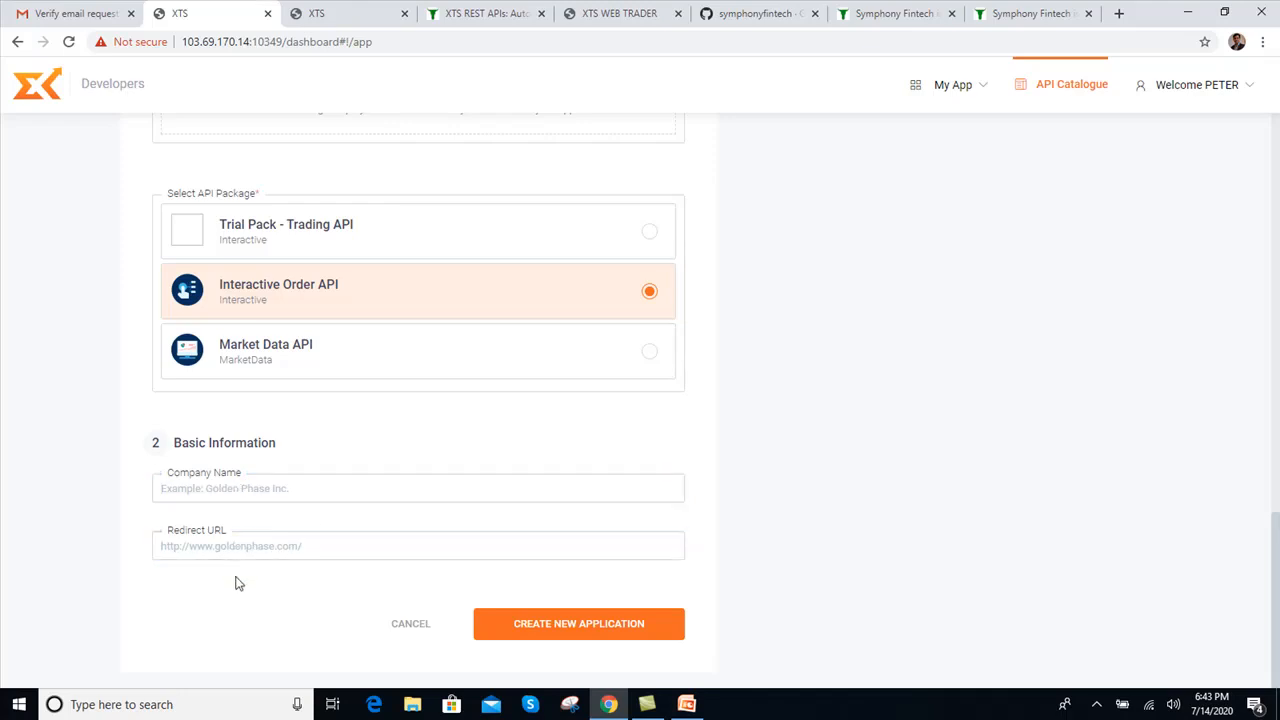
{"action": "left_click", "coordinate": [588, 627]}
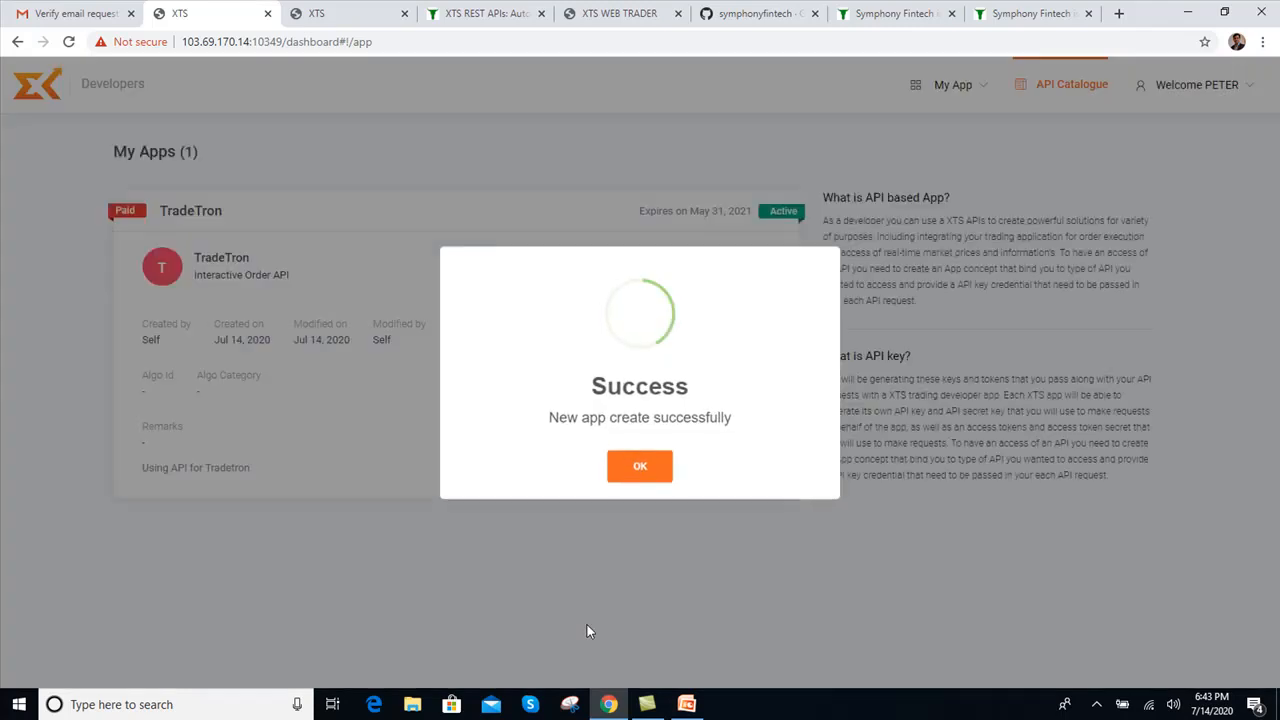
{"action": "left_click", "coordinate": [639, 467]}
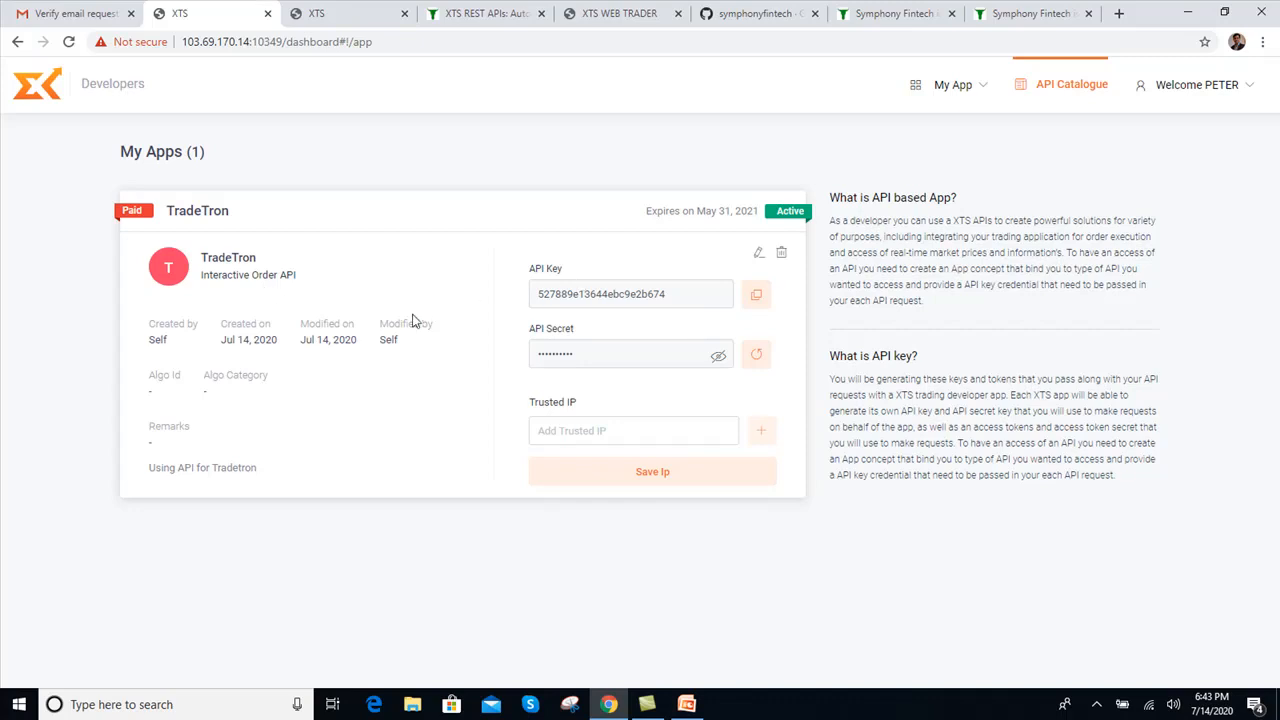
Highlight the TradeTron app's API key and try to reveal its API secret
{"action": "double_click", "coordinate": [570, 290]}
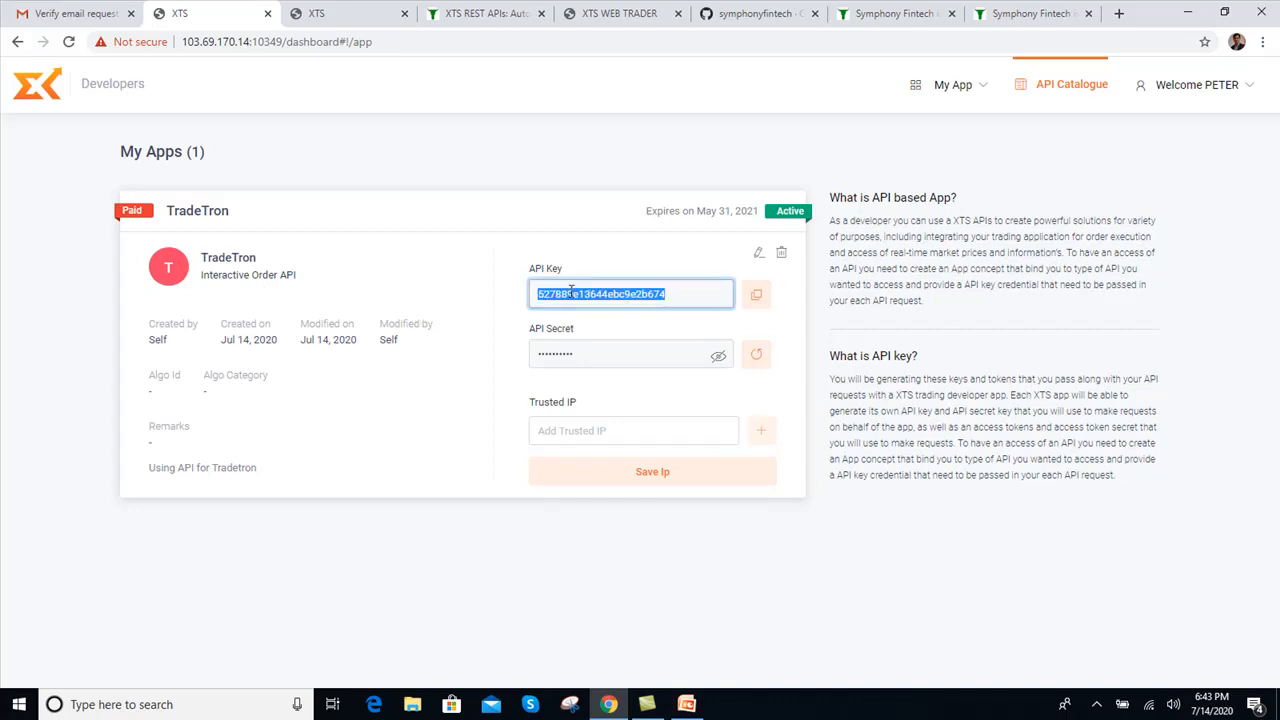
{"action": "left_click", "coordinate": [719, 359]}
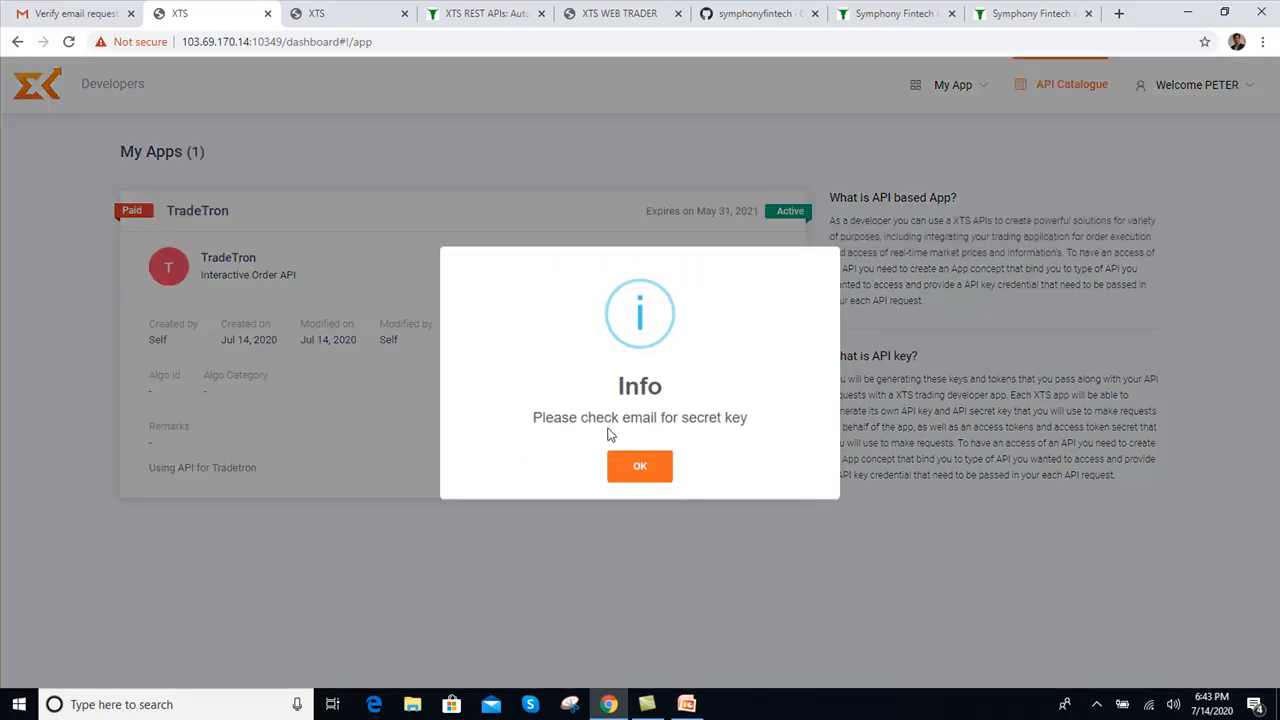
{"action": "left_click", "coordinate": [652, 472]}
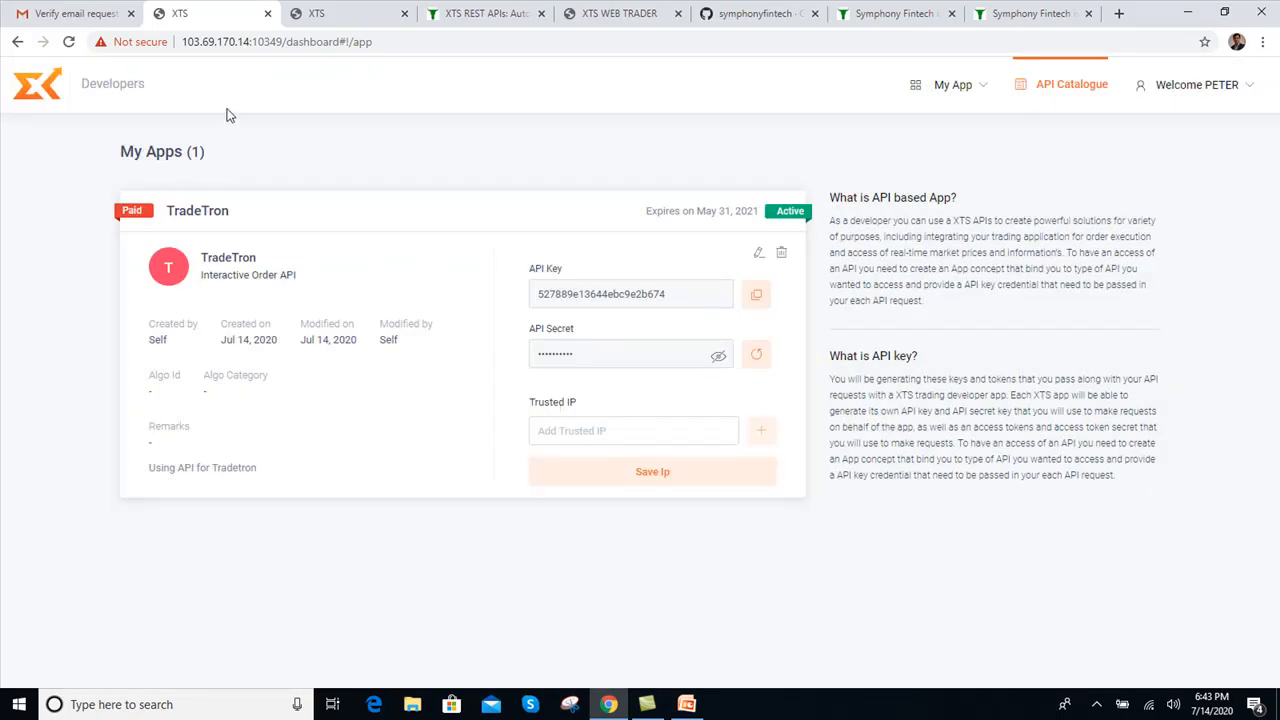
Switch to Gmail, check the "Welcome to XTS APIs Developers" email and return to the inbox
{"action": "left_click", "coordinate": [85, 14]}
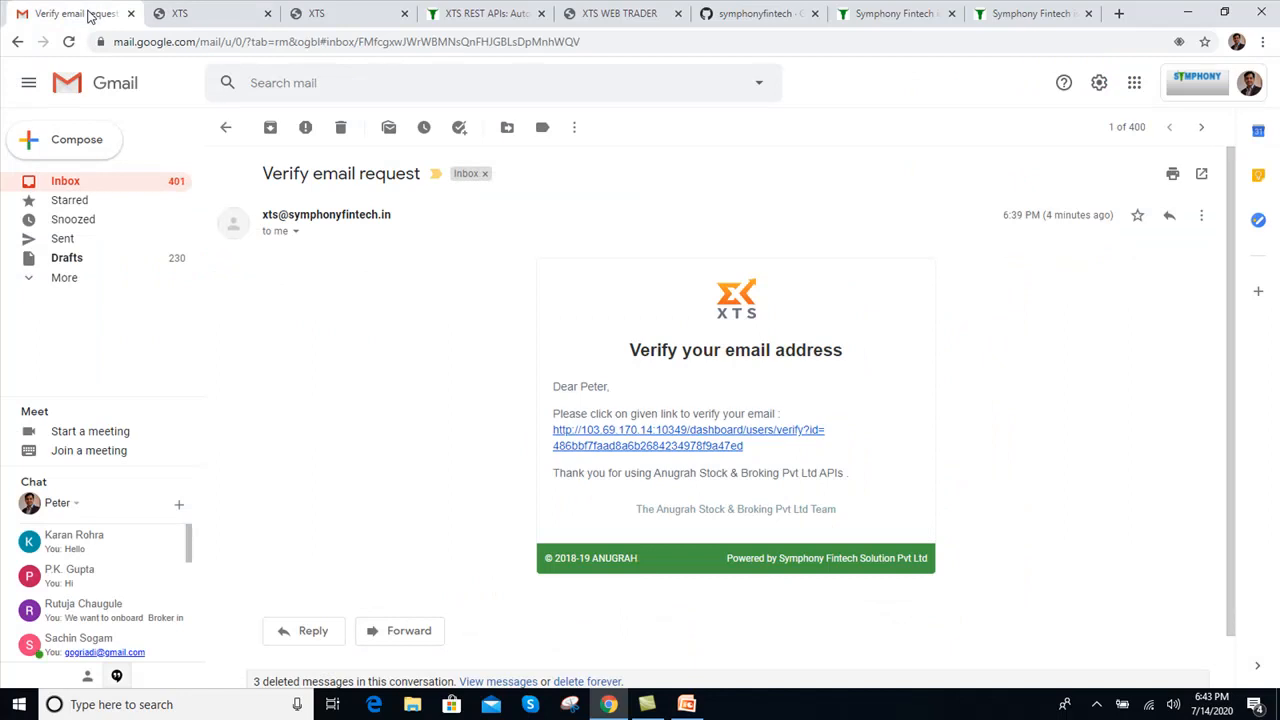
{"action": "left_click", "coordinate": [66, 183]}
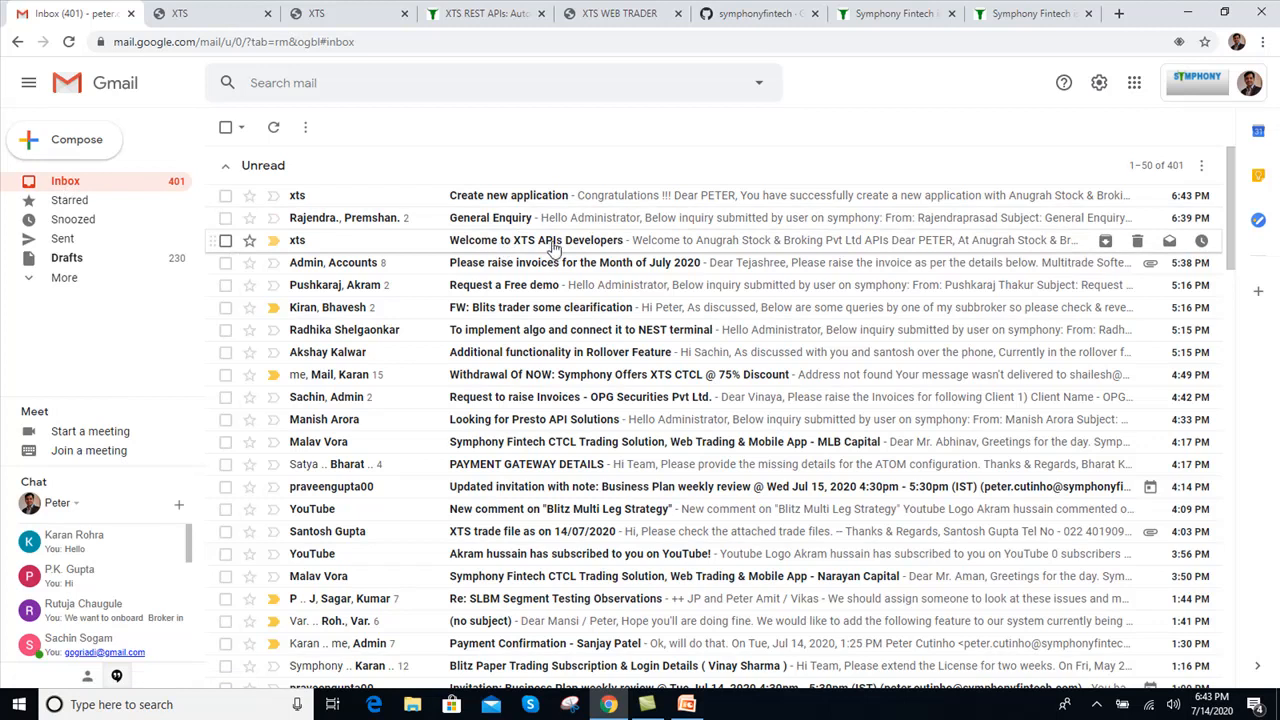
{"action": "left_click", "coordinate": [553, 243]}
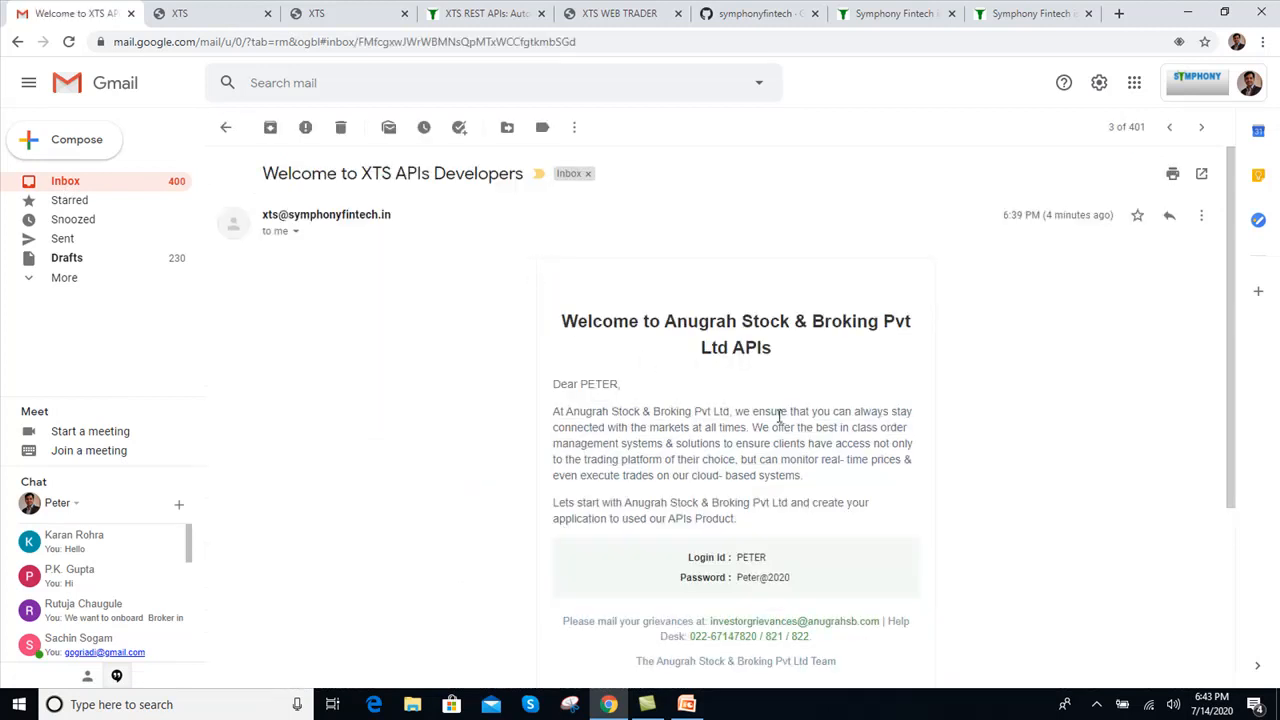
{"action": "left_click", "coordinate": [64, 181]}
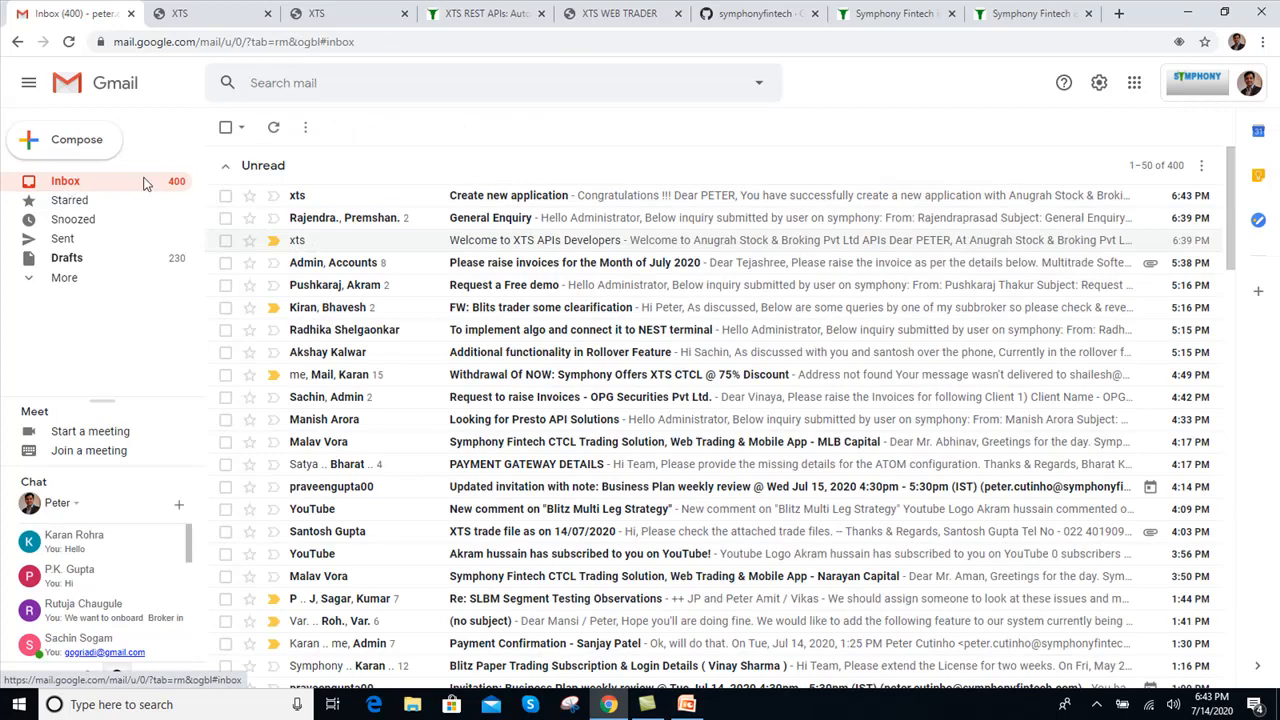
{"action": "left_click", "coordinate": [505, 243]}
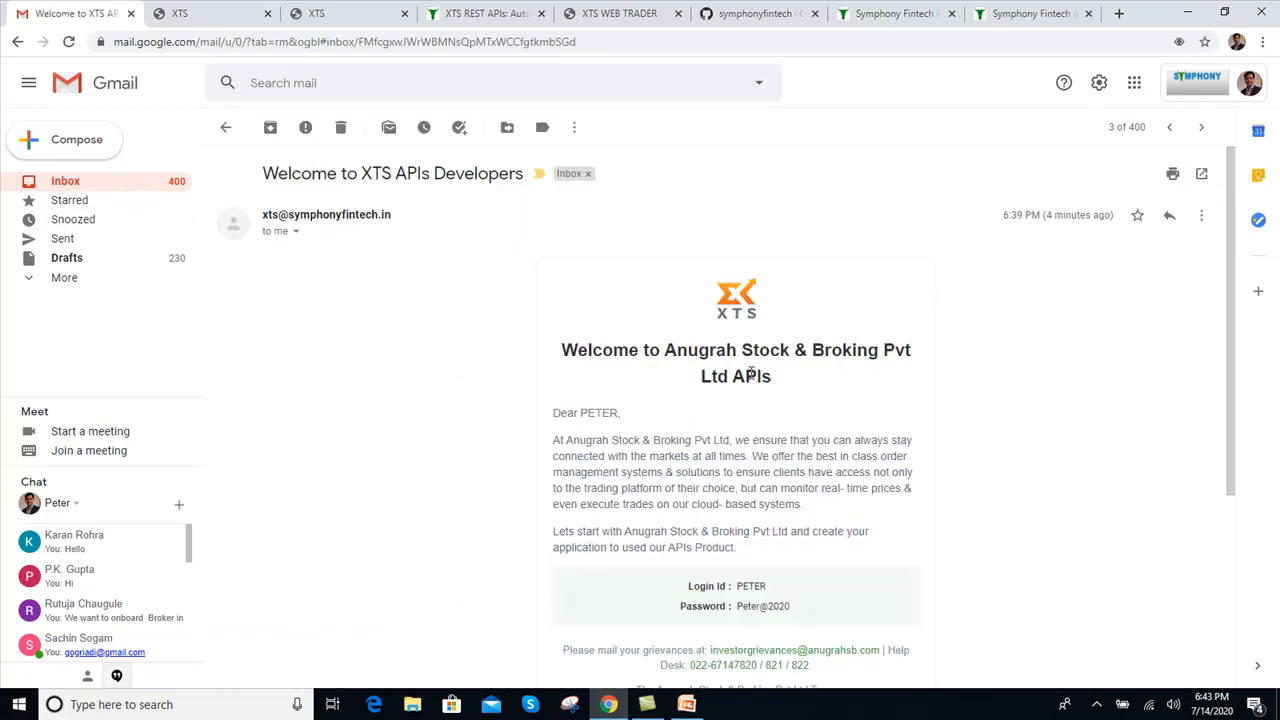
{"action": "left_click", "coordinate": [66, 182]}
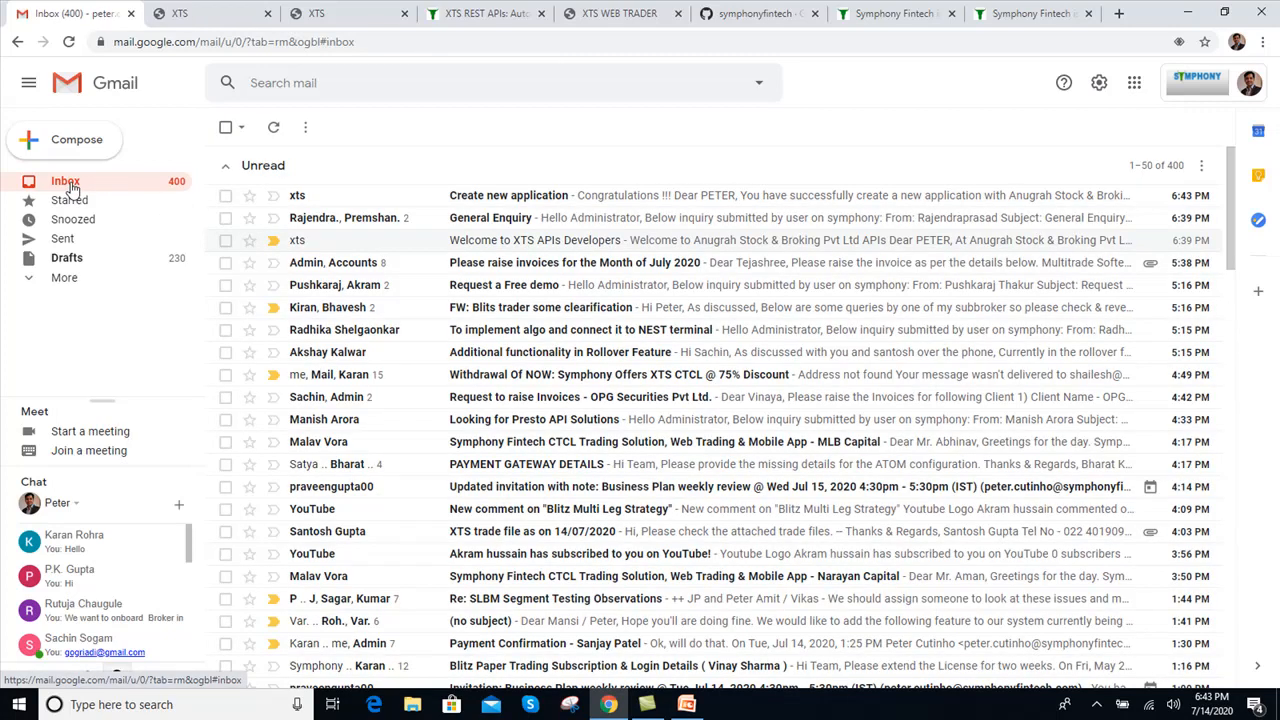
Open the "Create new application" email and highlight the app key and app secret in it
{"action": "left_click", "coordinate": [476, 199]}
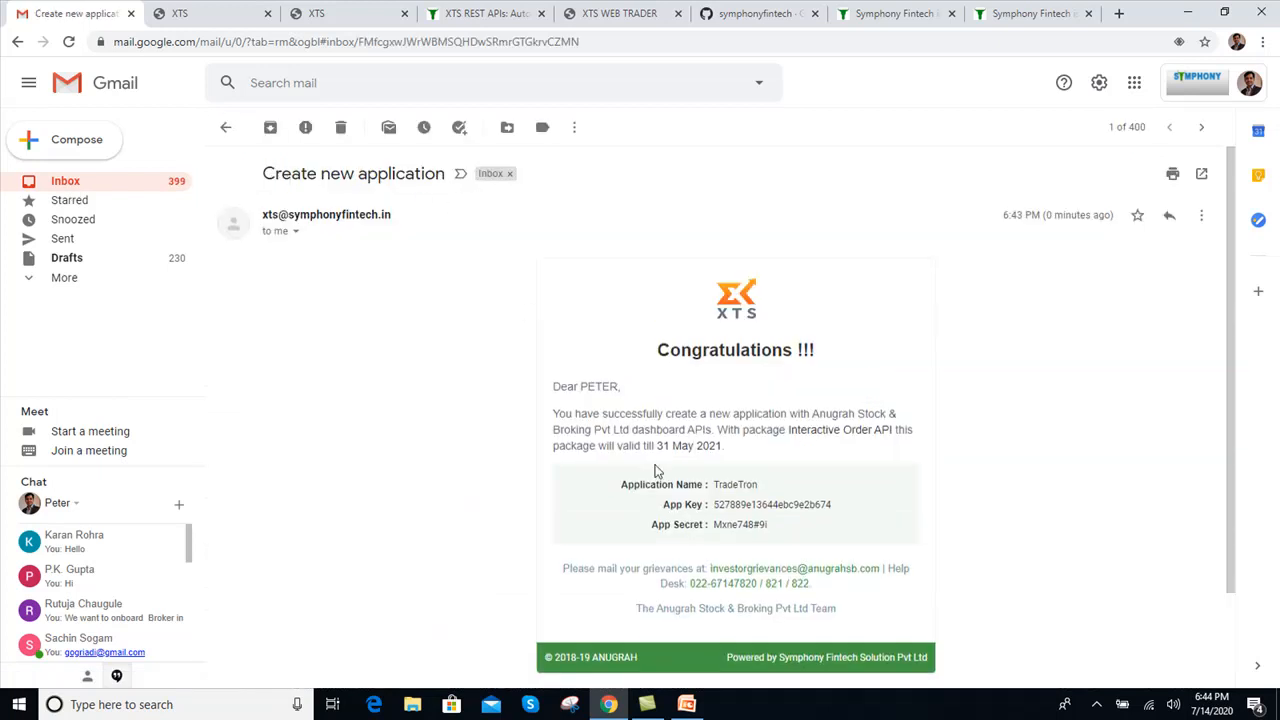
{"action": "mouse_move", "coordinate": [713, 484]}
{"action": "left_mouse_down"}
{"action": "mouse_move", "coordinate": [843, 514]}
{"action": "mouse_move", "coordinate": [711, 505]}
{"action": "left_mouse_up"}
{"action": "left_click_drag", "start_coordinate": [778, 528], "coordinate": [832, 505]}
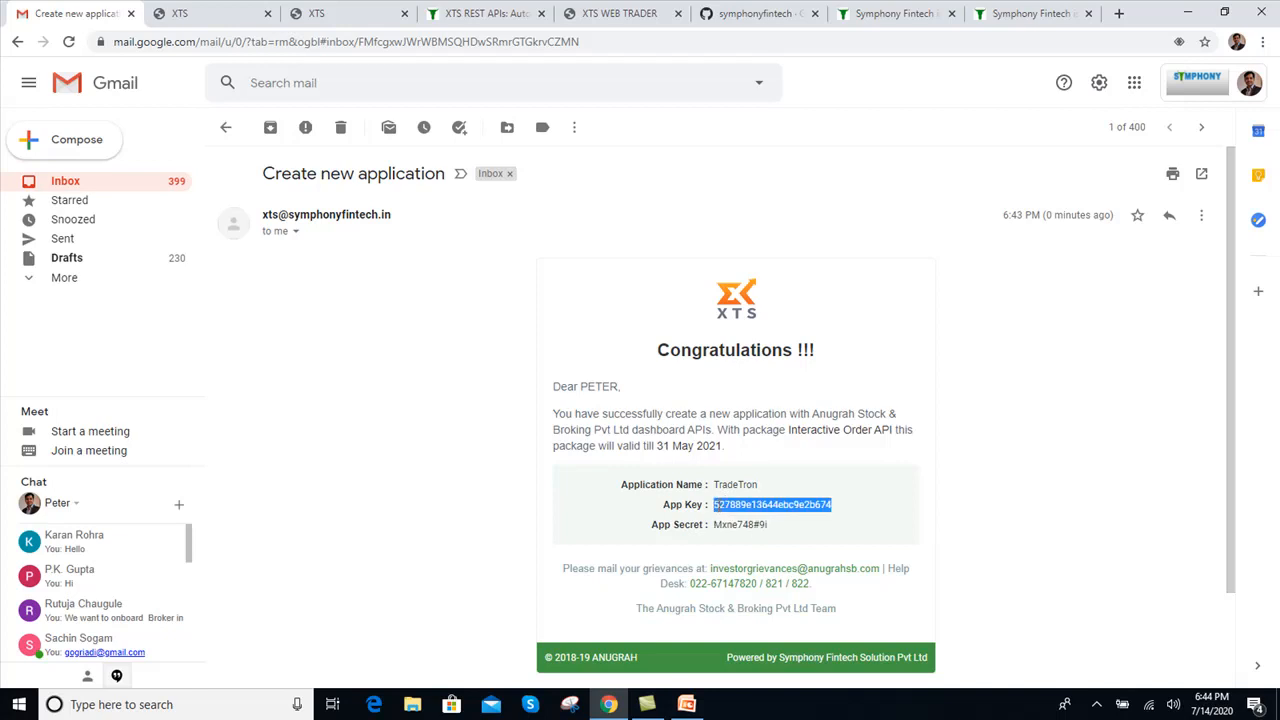
{"action": "triple_click", "coordinate": [722, 527]}
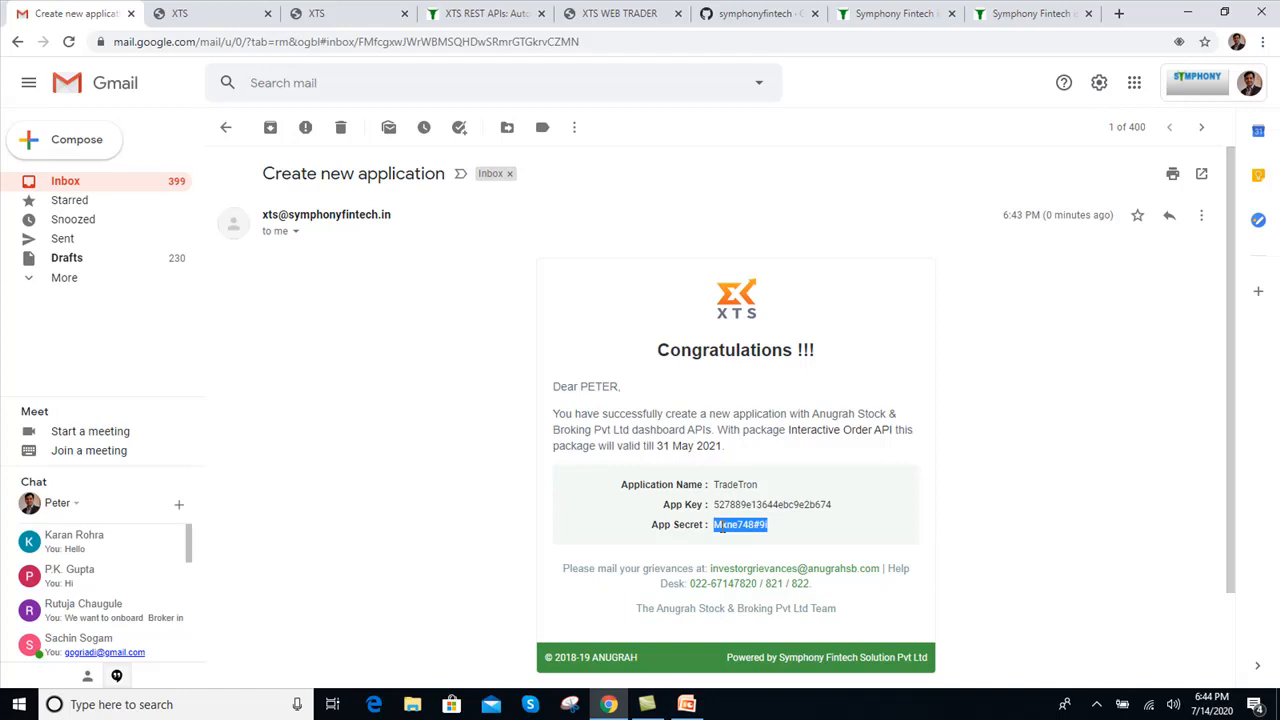
Open the Tradetron website from the fintech partners on the XTS API page and highlight the app key in the application email again
{"action": "left_click", "coordinate": [495, 12]}
{"action": "left_click_drag", "start_coordinate": [1274, 150], "coordinate": [1275, 519]}
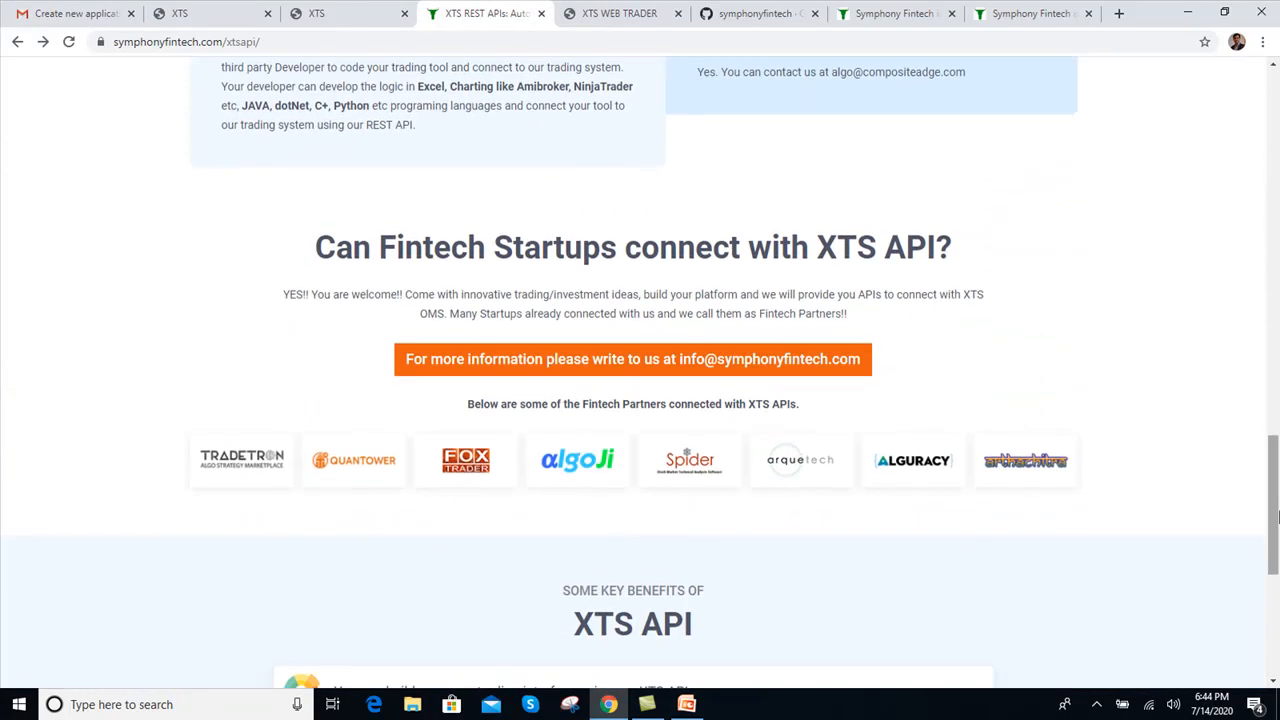
{"action": "left_click", "coordinate": [268, 468]}
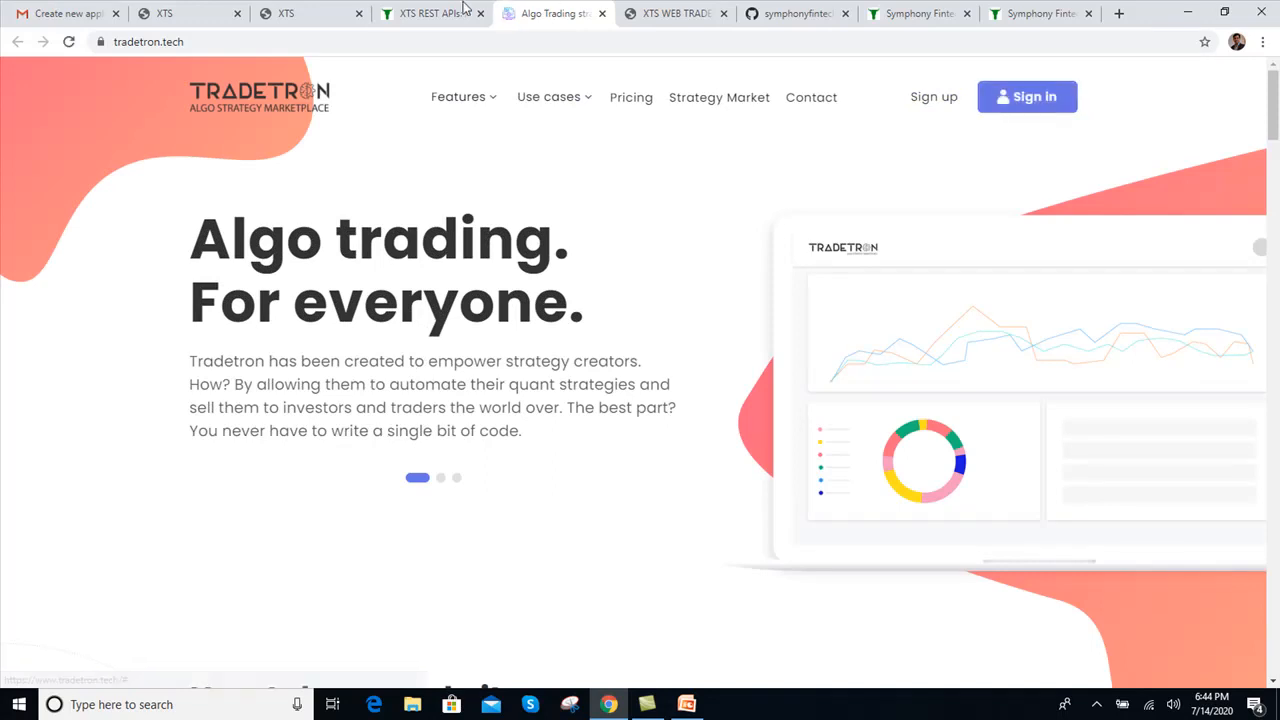
{"action": "left_click", "coordinate": [66, 13]}
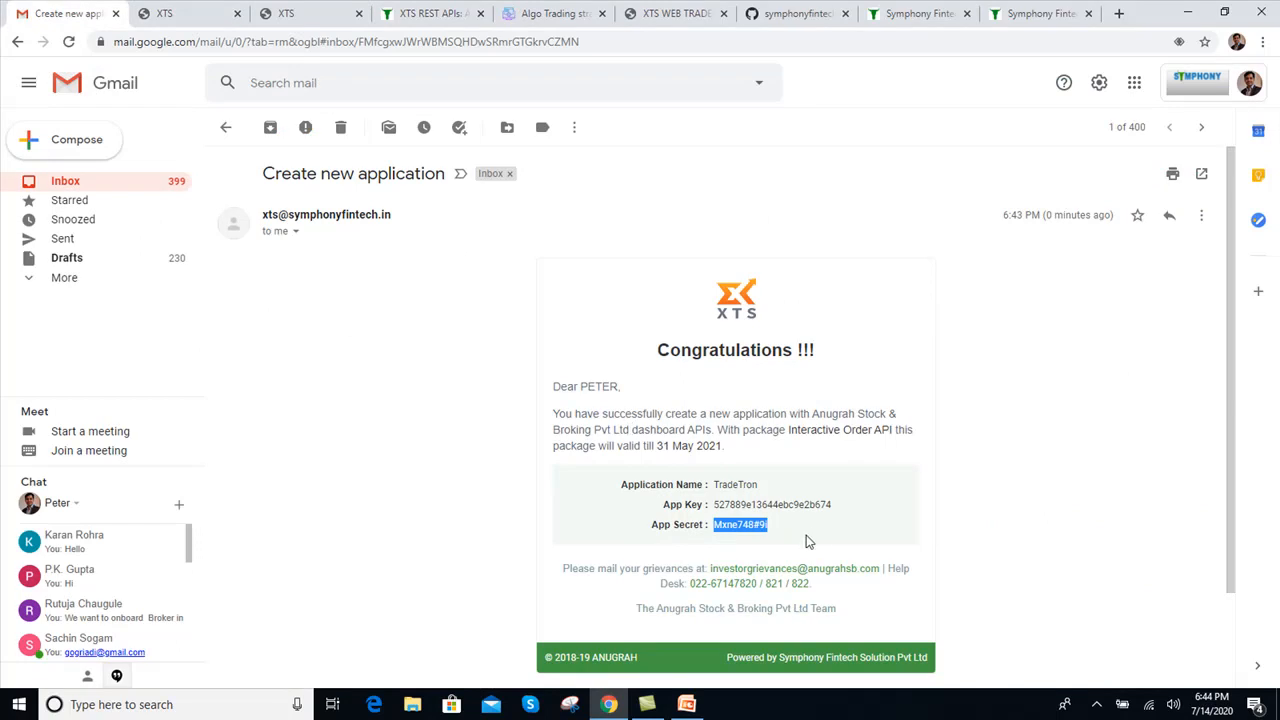
{"action": "double_click", "coordinate": [786, 502]}
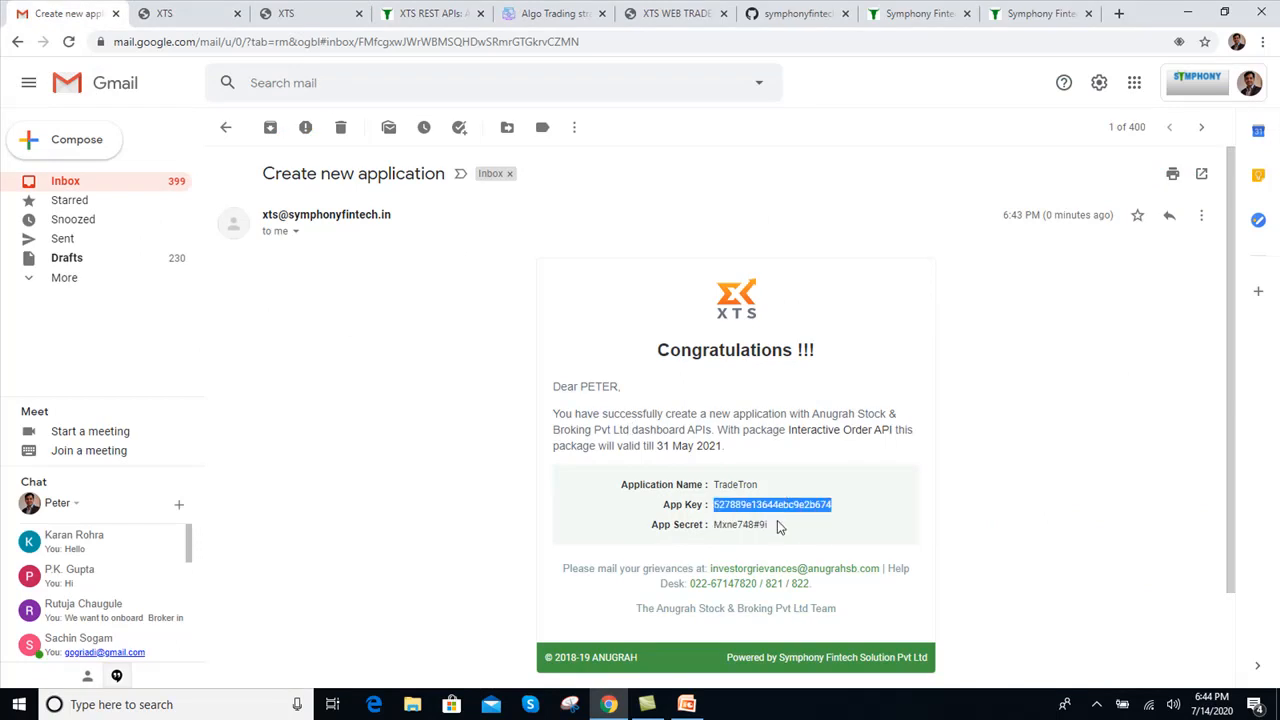
Return to the XTS developer dashboard and display the My App list
{"action": "left_click", "coordinate": [427, 13]}
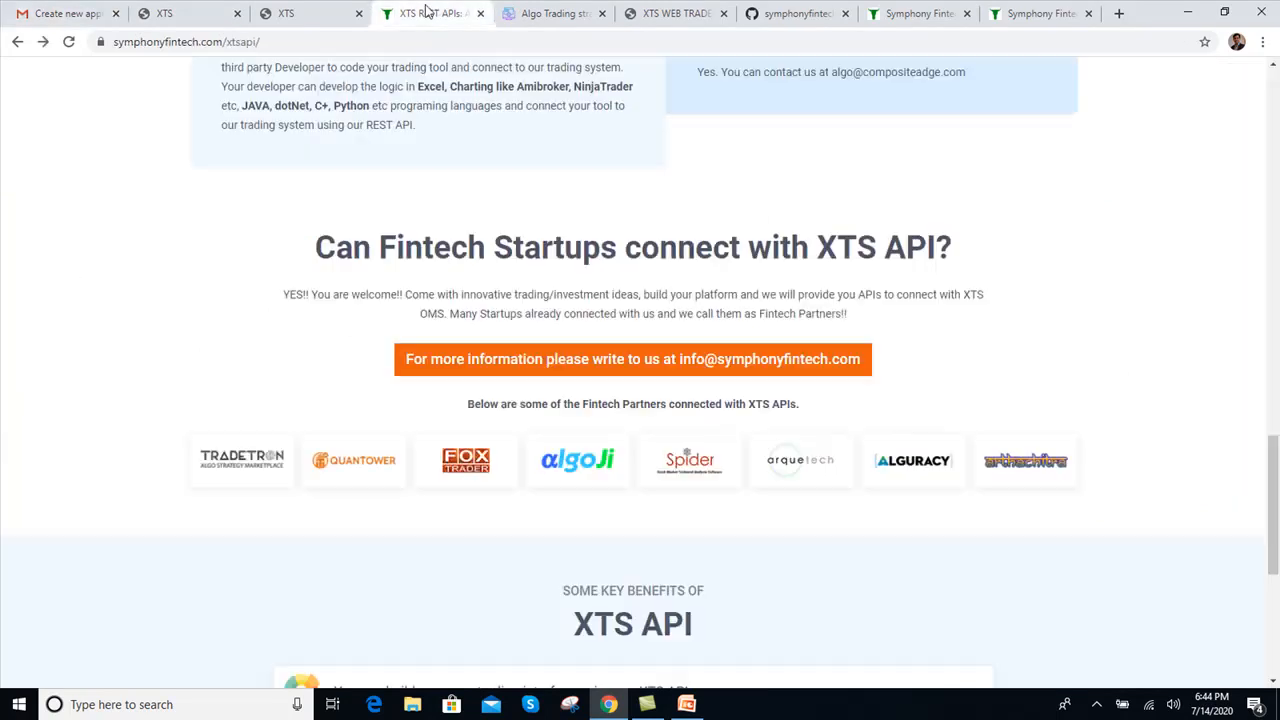
{"action": "left_click_drag", "start_coordinate": [1273, 484], "coordinate": [1265, 63]}
{"action": "left_click", "coordinate": [295, 12]}
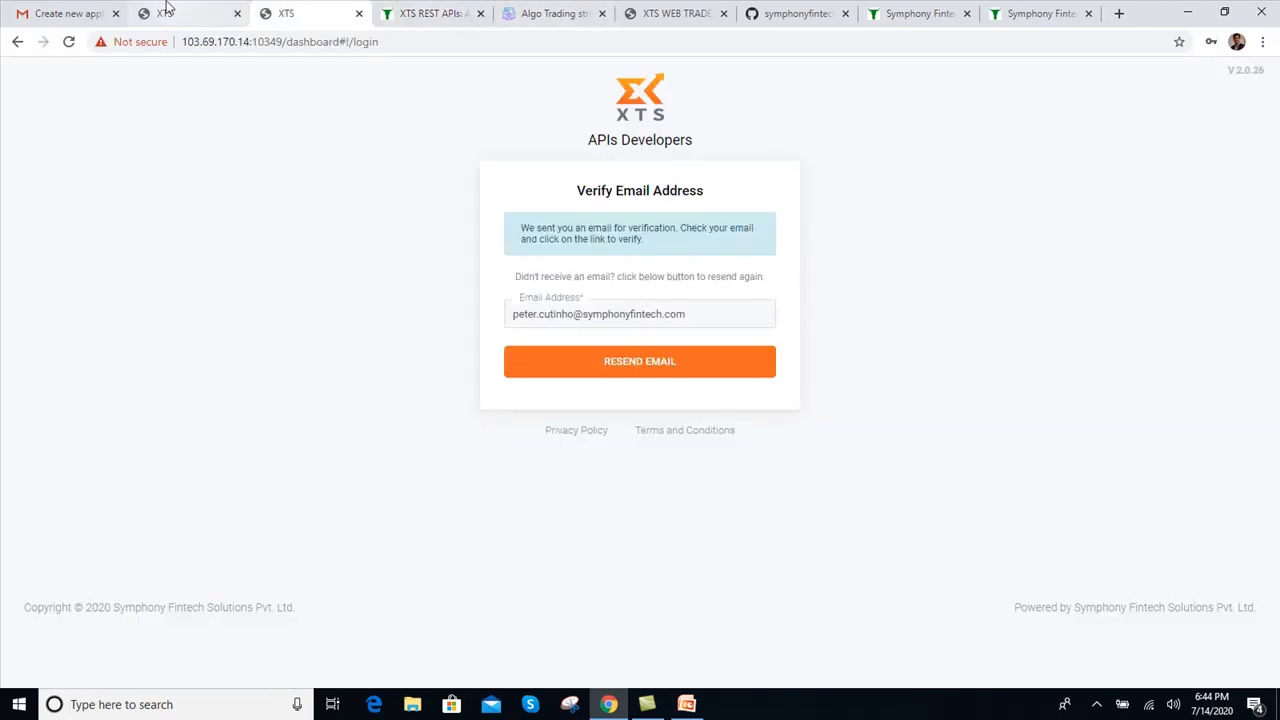
{"action": "left_click", "coordinate": [168, 11]}
{"action": "left_click", "coordinate": [946, 84]}
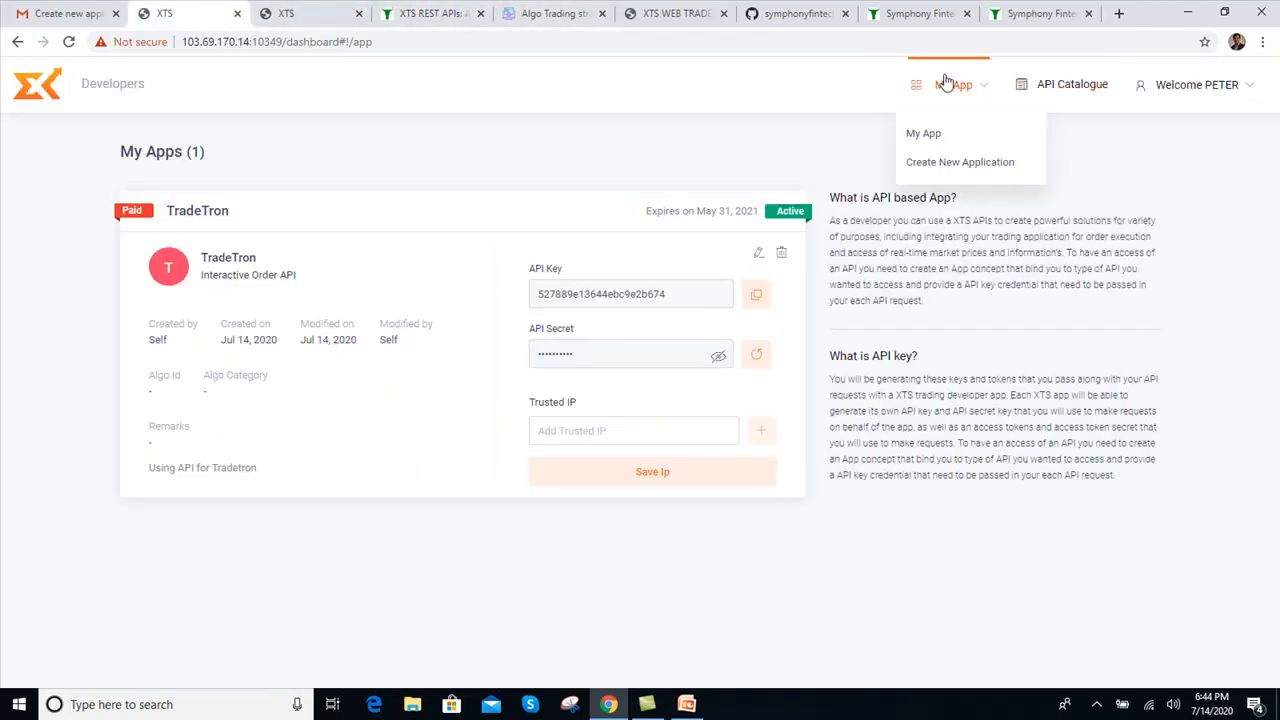
{"action": "left_click", "coordinate": [933, 134]}
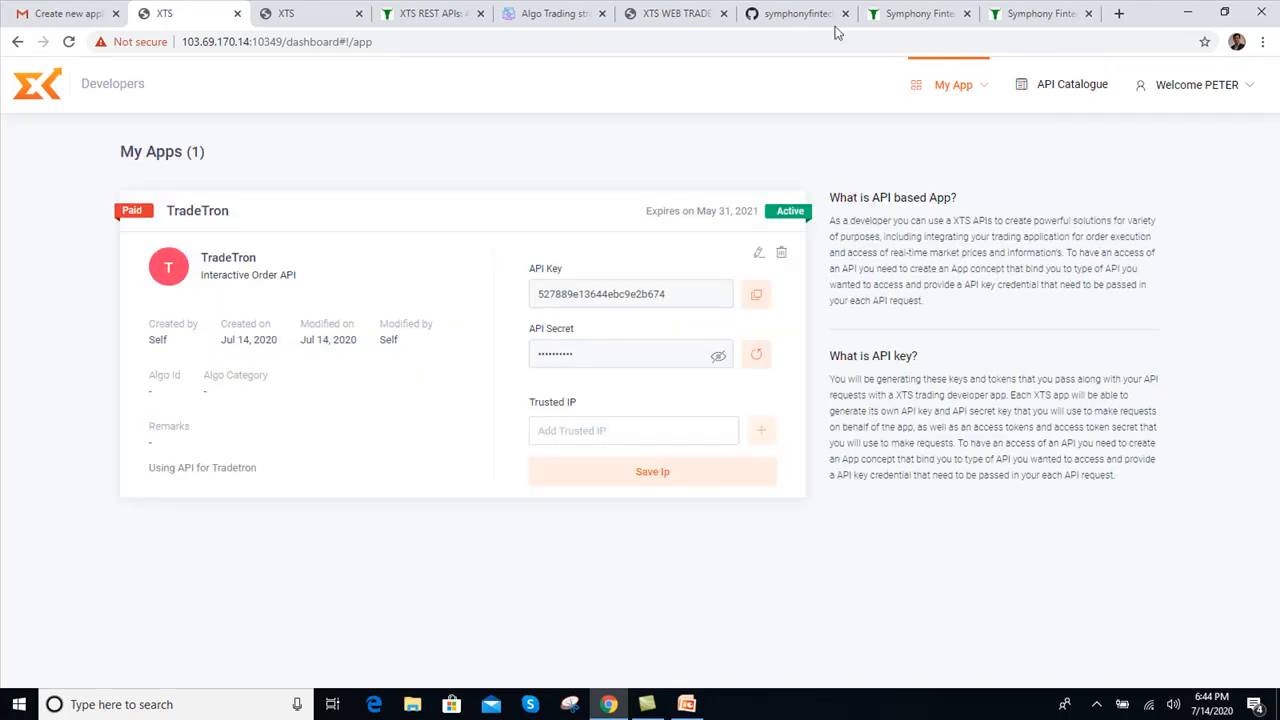
Acknowledge the idle logout notice in XTS Web Trader and go back to the start of the XTS REST API page
{"action": "left_click", "coordinate": [675, 12]}
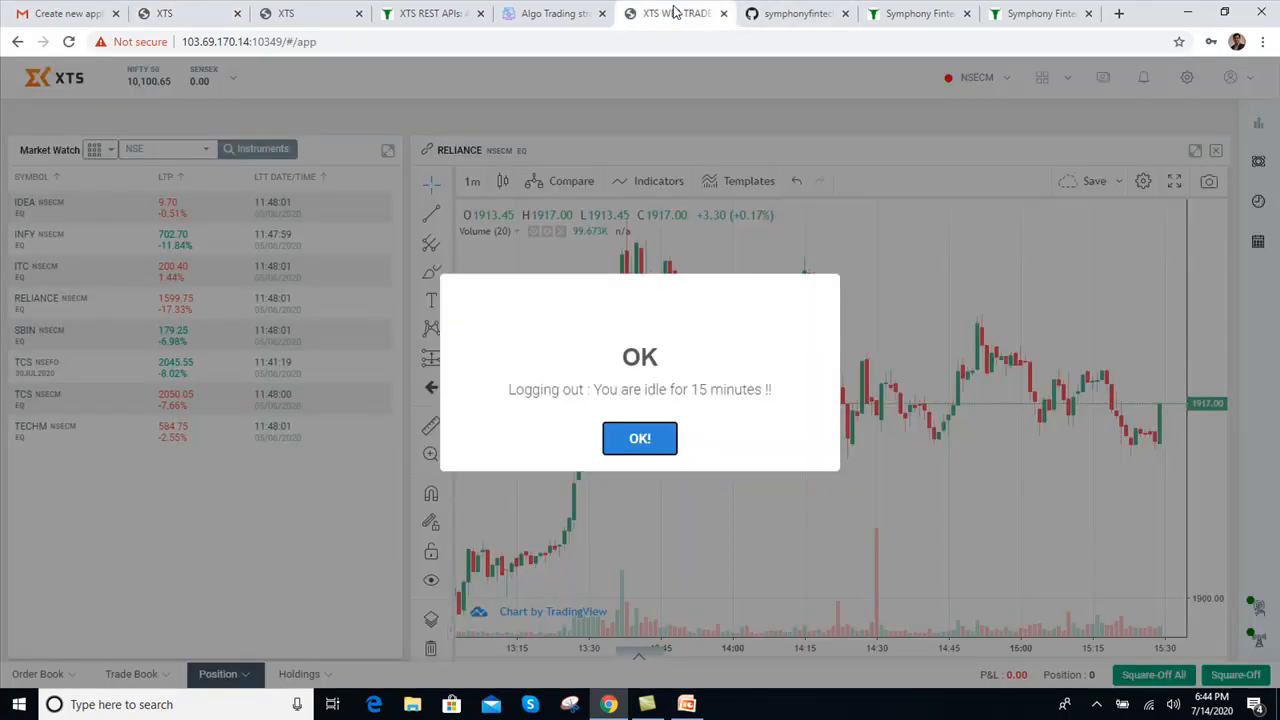
{"action": "left_click", "coordinate": [623, 440]}
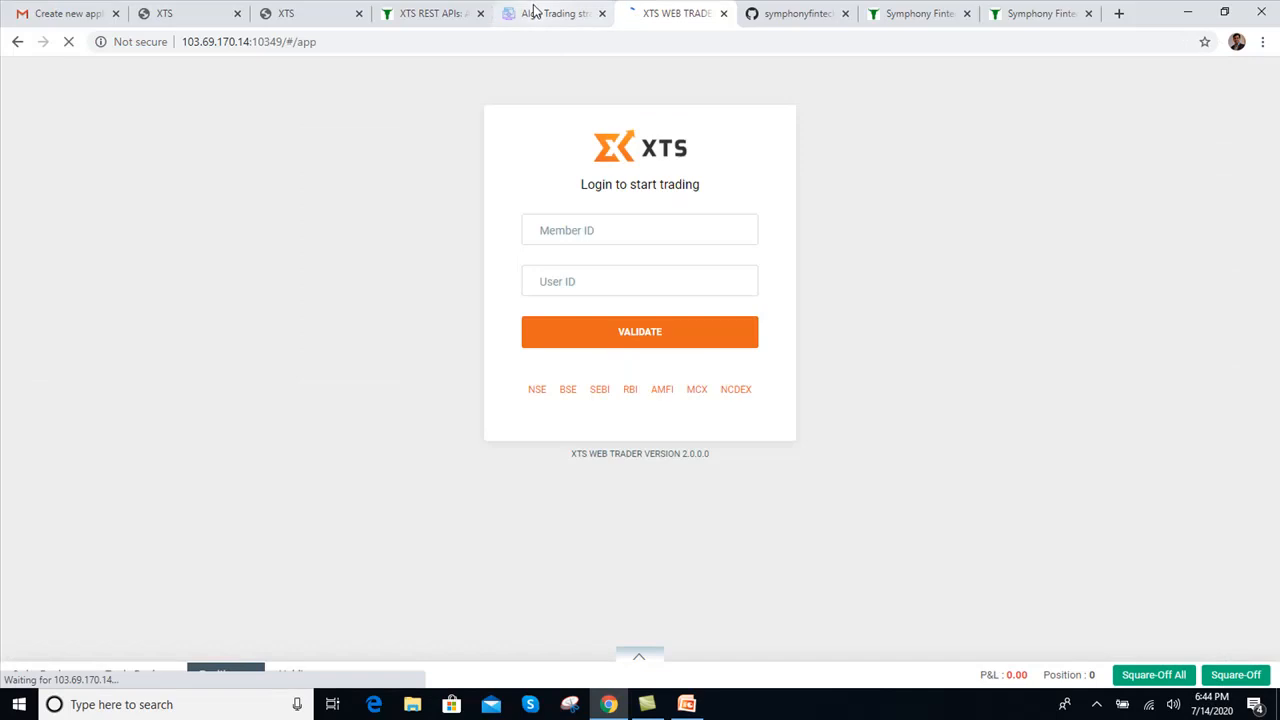
{"action": "left_click", "coordinate": [545, 13]}
{"action": "left_click", "coordinate": [423, 9]}
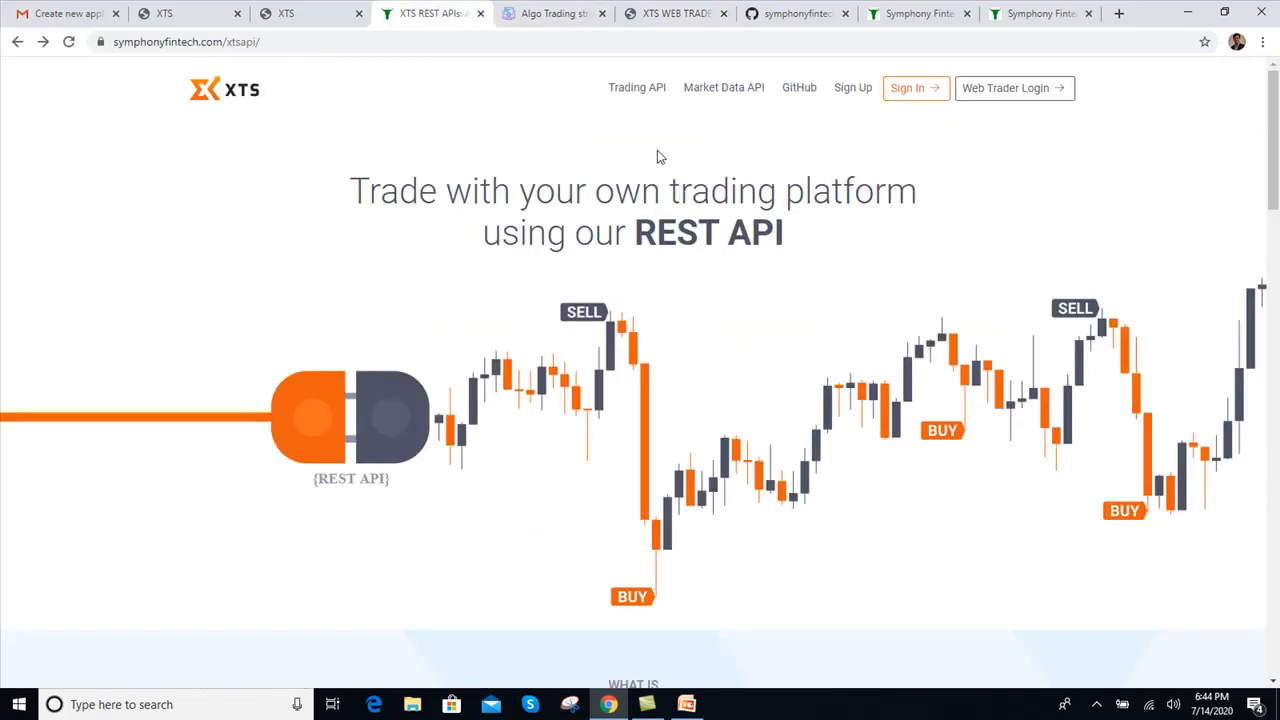